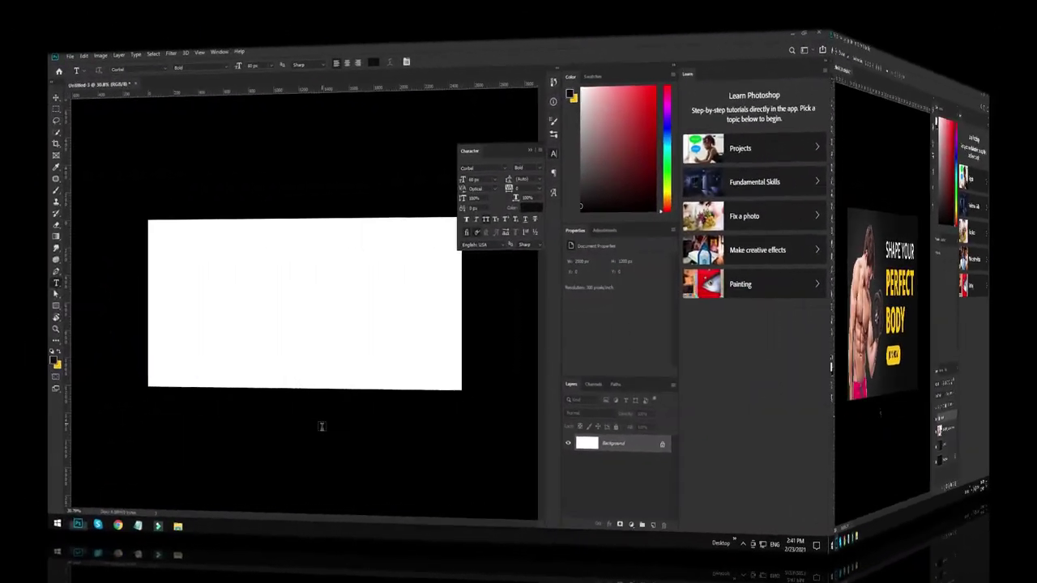
# - Fill the 2500 × 1200 px canvas background with solid black
pyautogui.hotkey('alt', 'BackSpace')
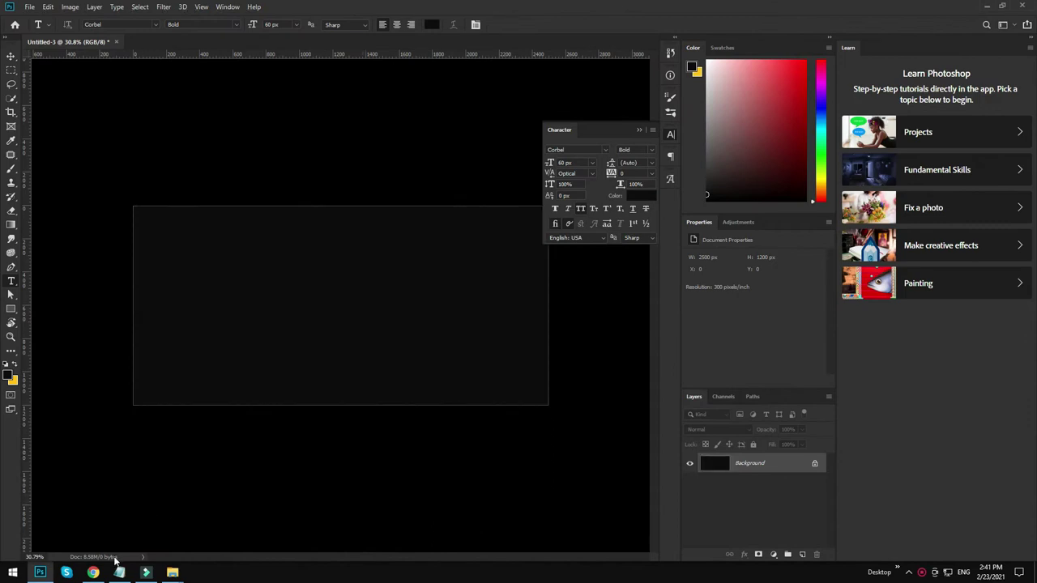
# - Copy the bodybuilder image from the browser's image search results
pyautogui.click(93, 574)
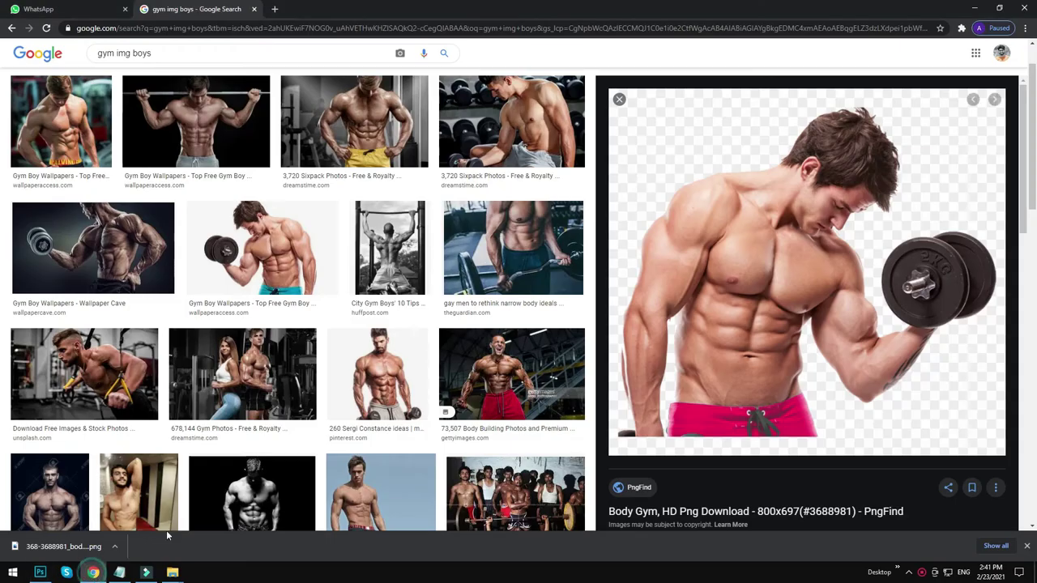
pyautogui.rightClick(830, 312)
pyautogui.click(865, 440)
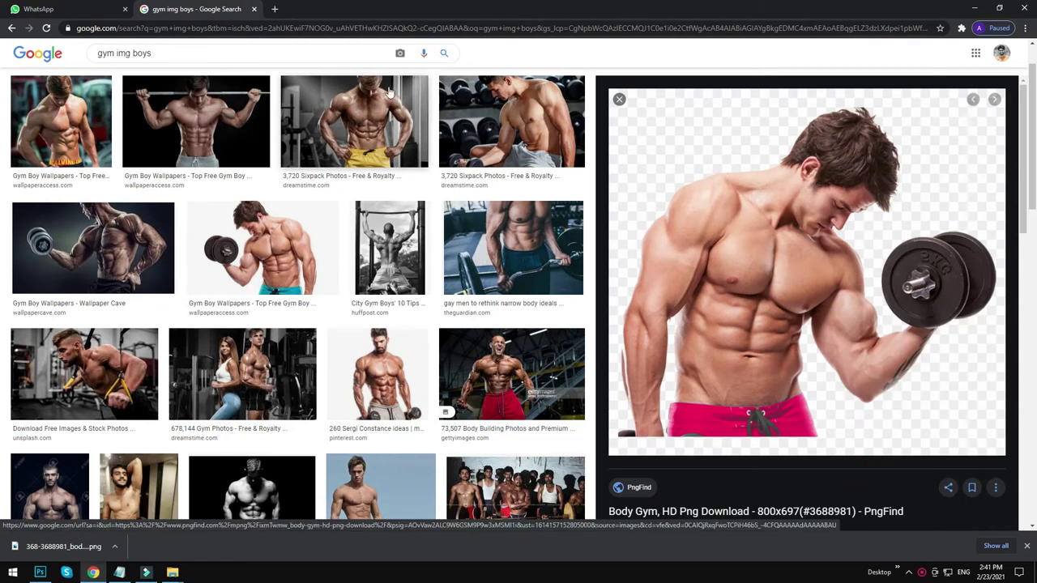
# - Search Google for 'bg remove' in a new tab
pyautogui.click(275, 9)
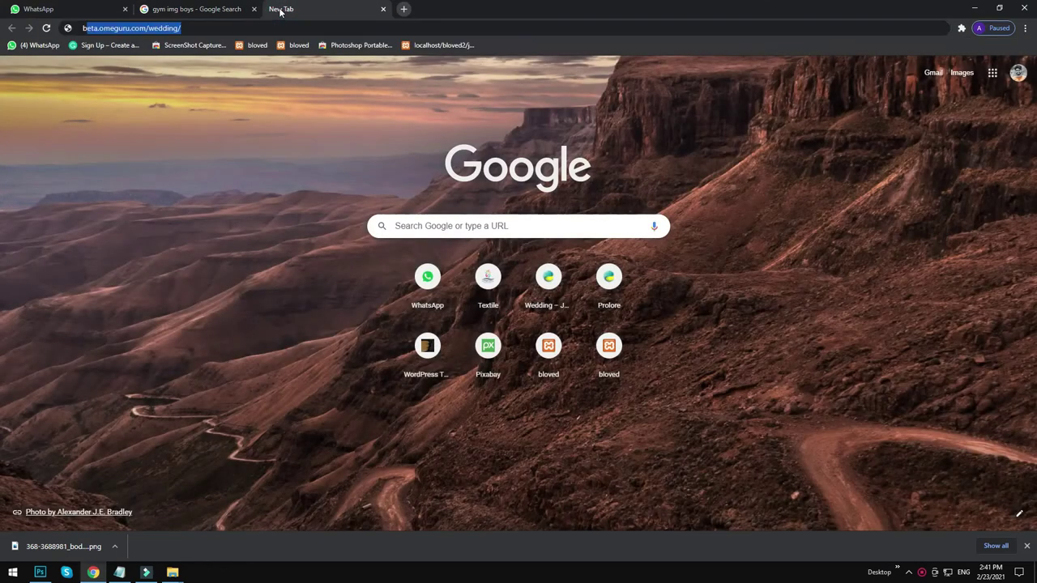
pyautogui.write('bg remove')
pyautogui.press('Return')
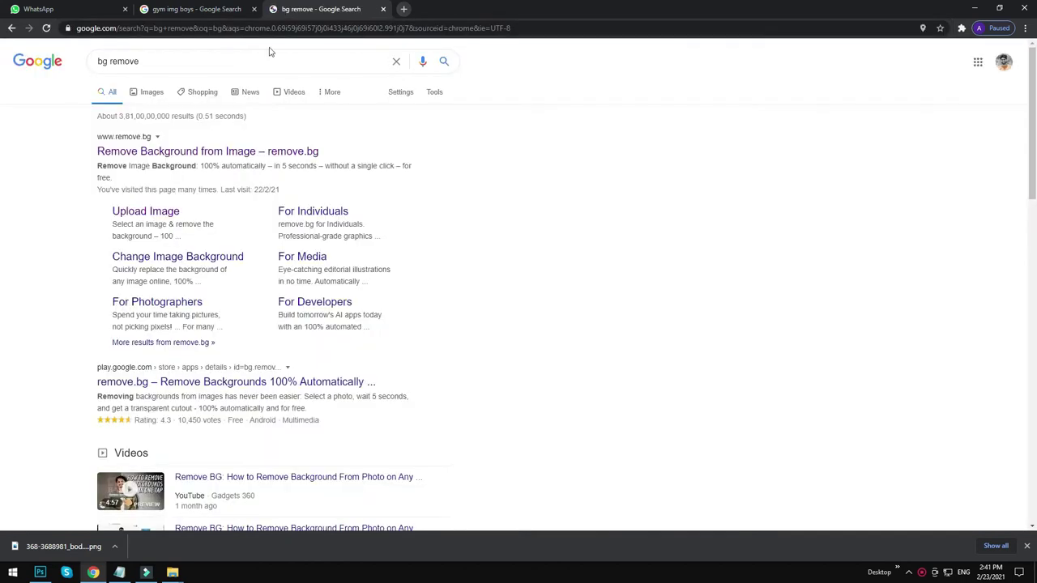
# - Submit the copied bodybuilder image to remove.bg by pasting its address
pyautogui.click(260, 154)
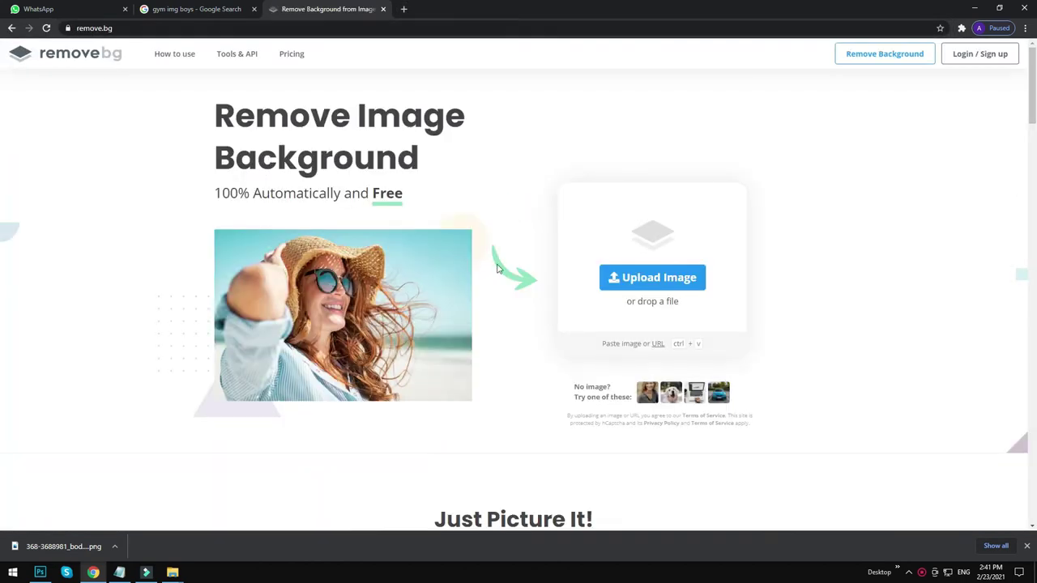
pyautogui.click(657, 344)
pyautogui.hotkey('ctrl', 'v')
pyautogui.press('Return')
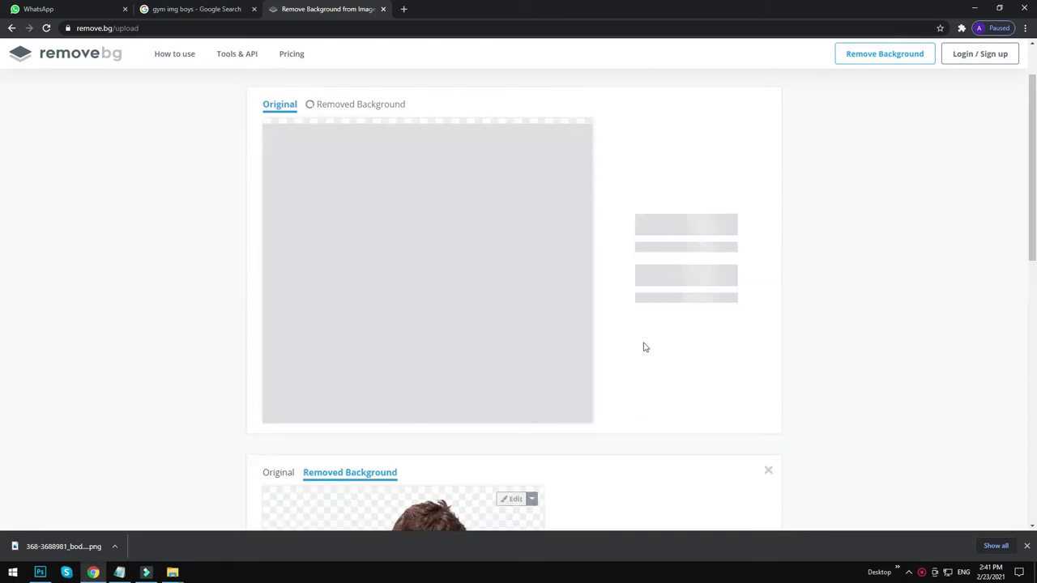
# - Save the transparent cut-out as a PNG into Downloads
pyautogui.rightClick(403, 263)
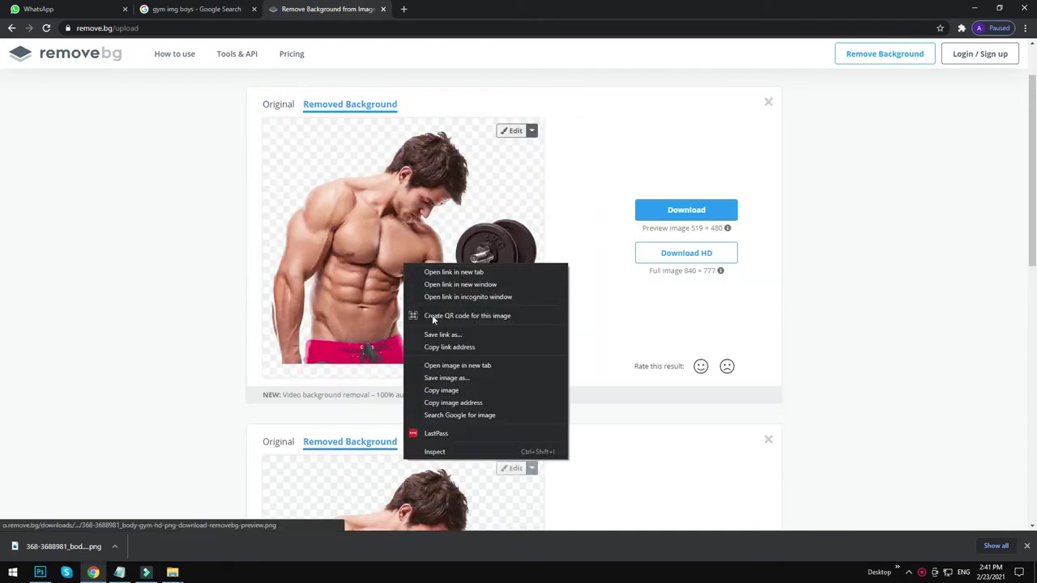
pyautogui.click(446, 379)
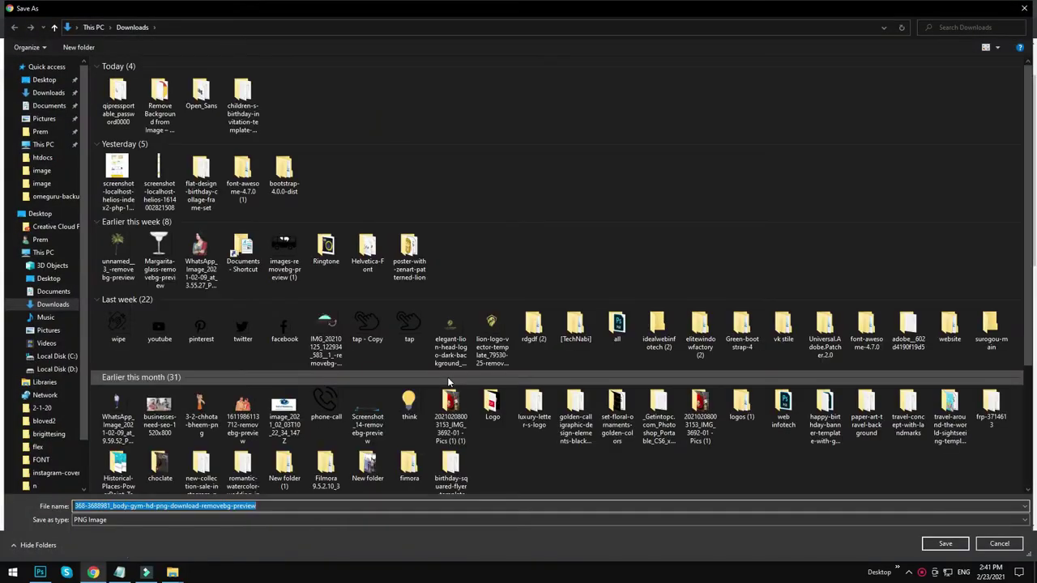
pyautogui.press('Return')
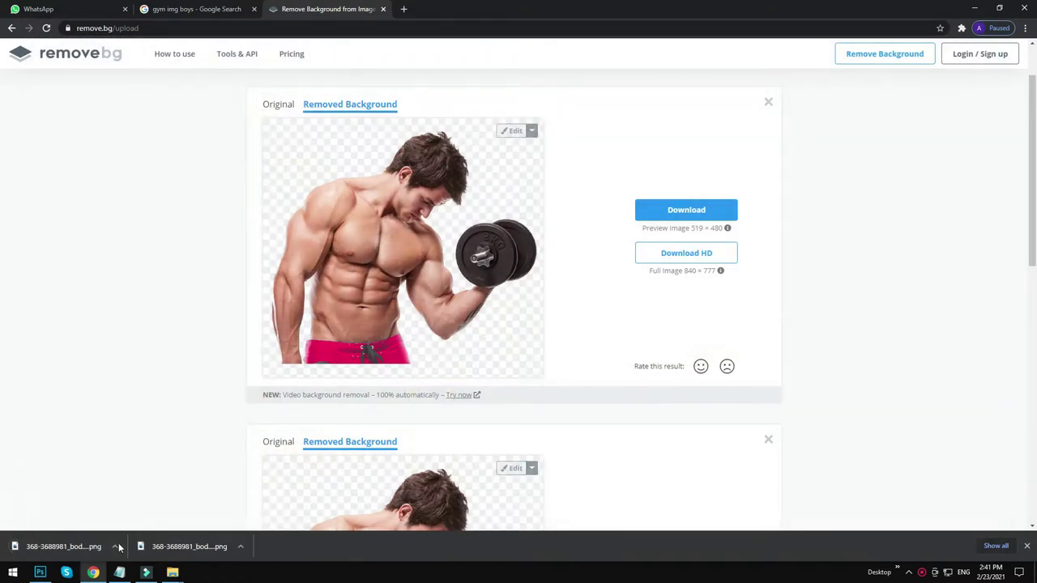
pyautogui.click(116, 547)
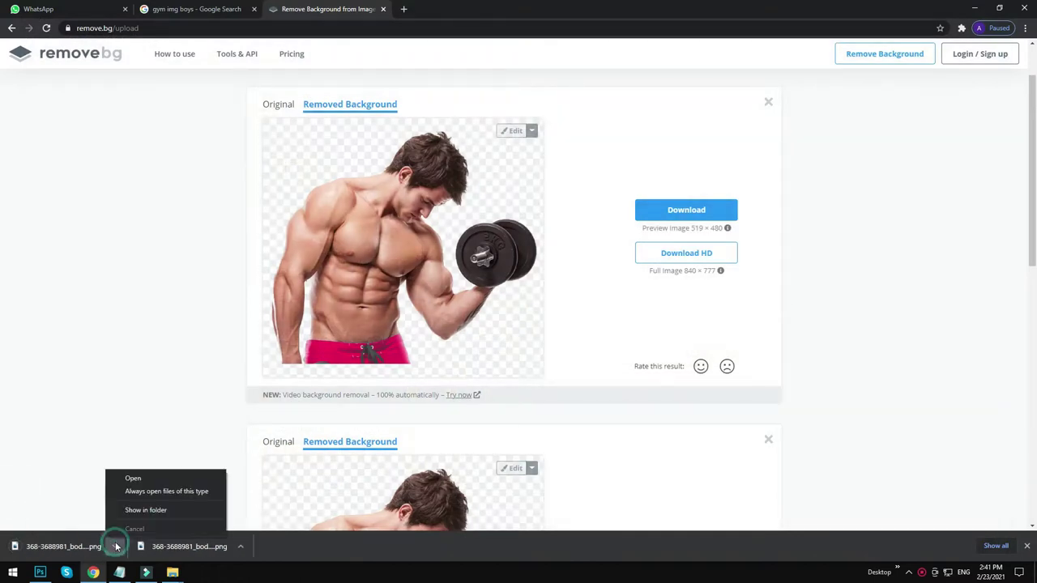
# - Drag the cut-out PNG from its Downloads folder onto the banner and position it on the left
pyautogui.click(143, 512)
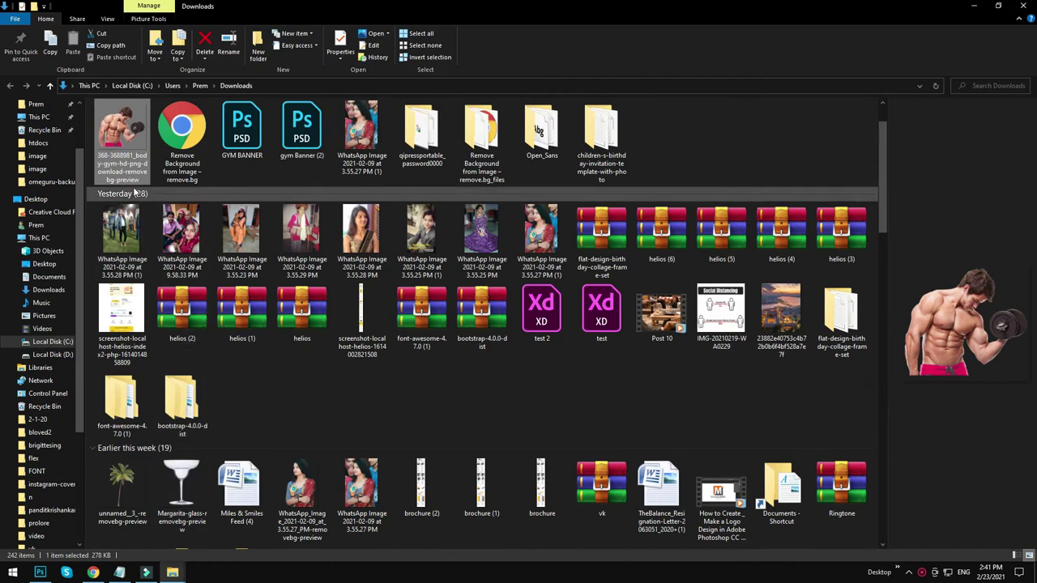
pyautogui.moveTo(130, 162)
pyautogui.mouseDown()
pyautogui.moveTo(69, 547)
pyautogui.moveTo(198, 342)
pyautogui.mouseUp()
pyautogui.moveTo(303, 350); pyautogui.dragTo(200, 357)
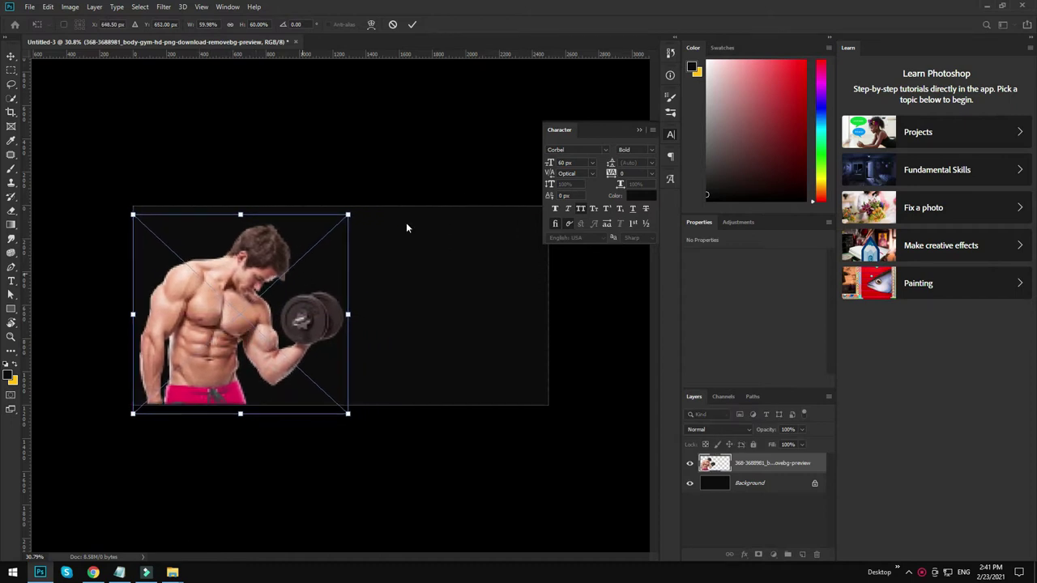
# - Slightly enlarge the bodybuilder, commit it, and nudge him down a little
pyautogui.moveTo(348, 216); pyautogui.dragTo(354, 210)
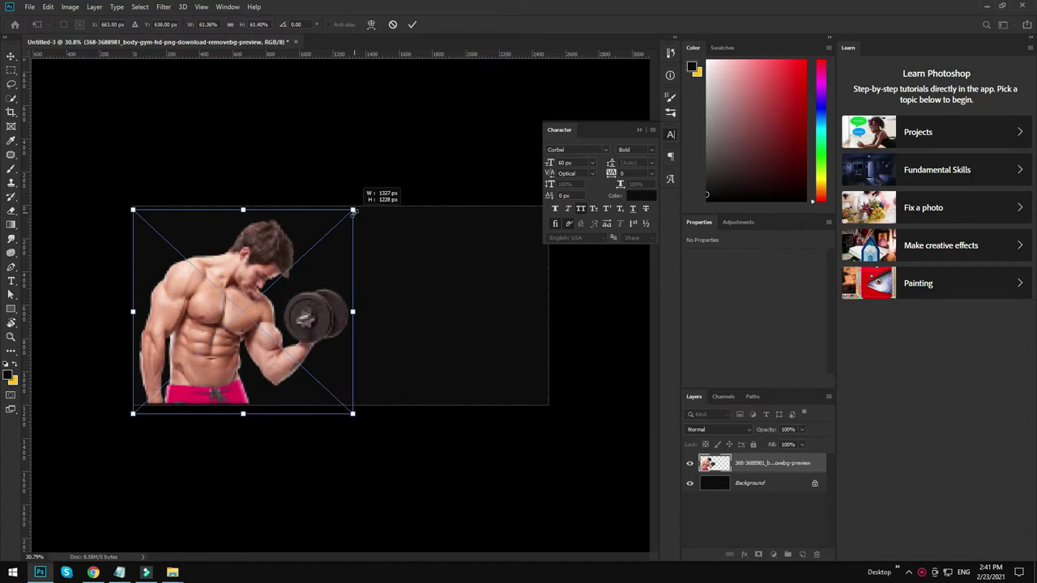
pyautogui.press('Return')
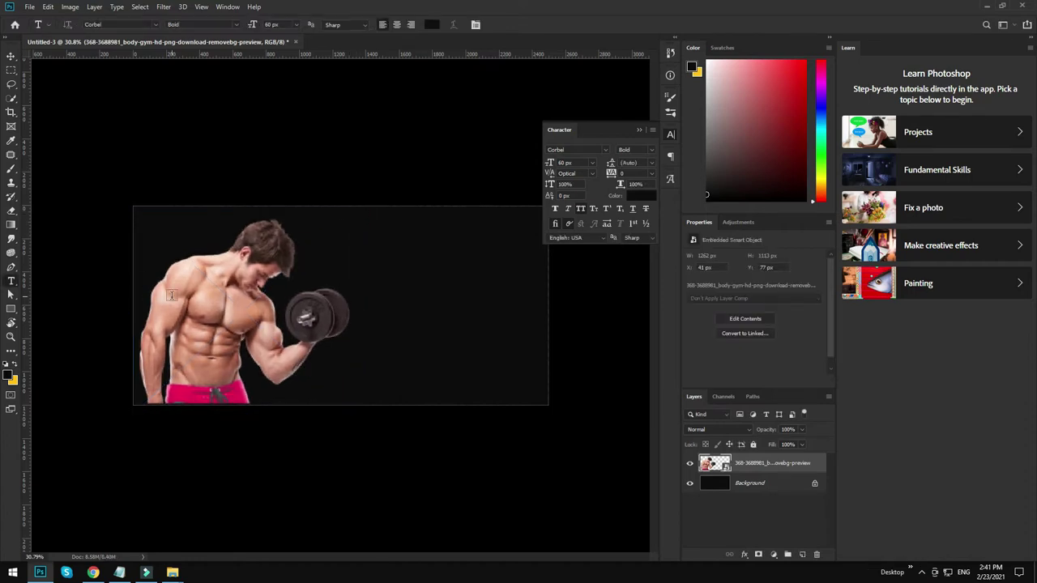
pyautogui.press('v')
pyautogui.moveTo(172, 301); pyautogui.dragTo(173, 303)
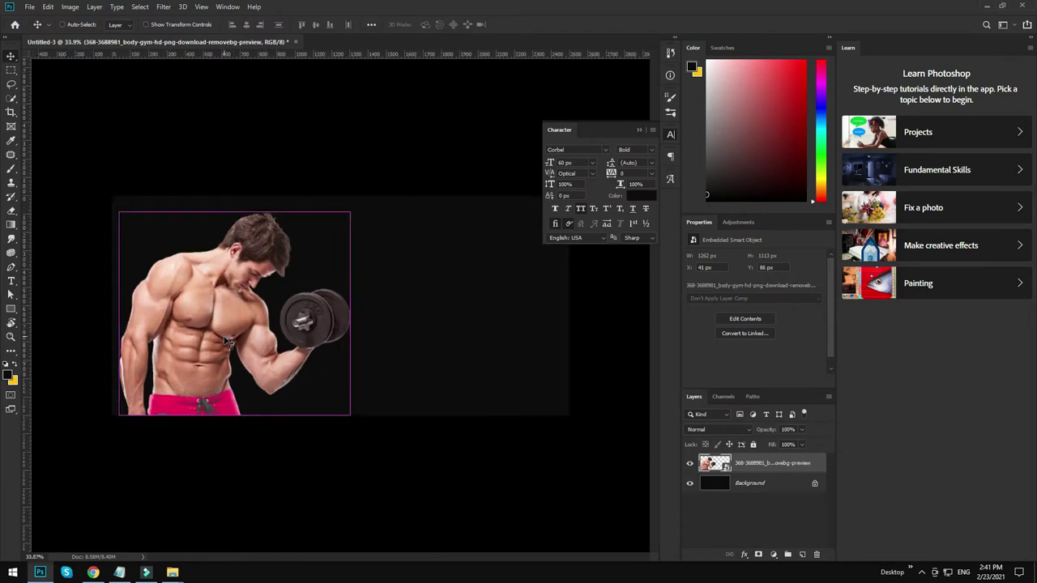
# - Add a yellow text line right of the bodybuilder and select the headline in the notes
pyautogui.press('t')
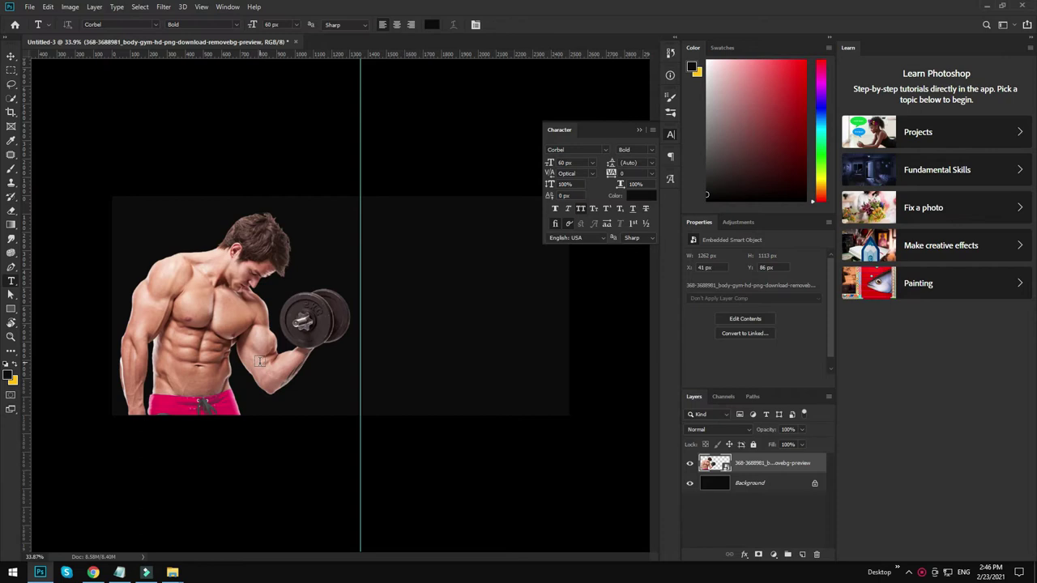
pyautogui.click(362, 251)
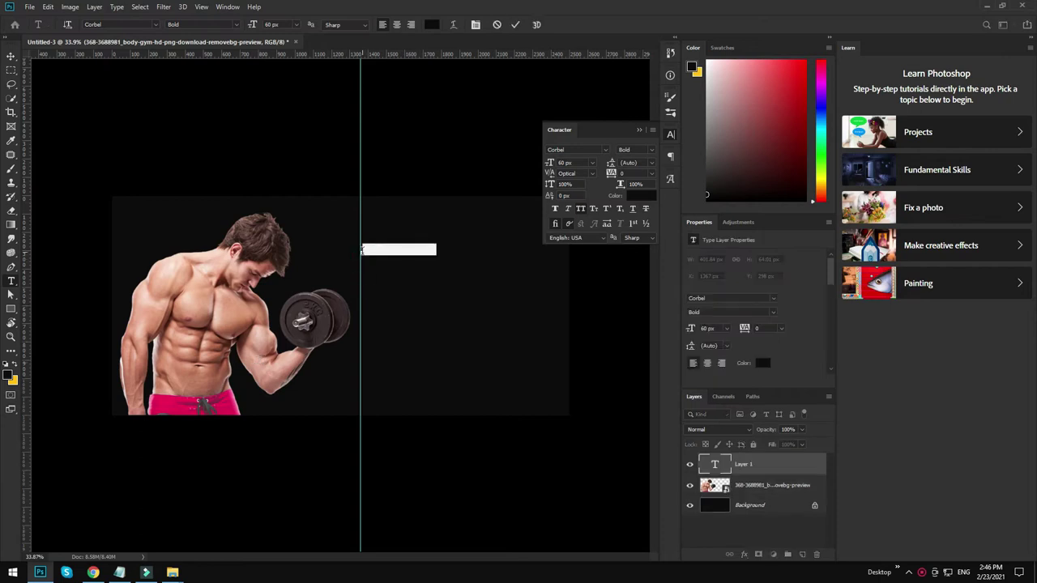
pyautogui.click(13, 366)
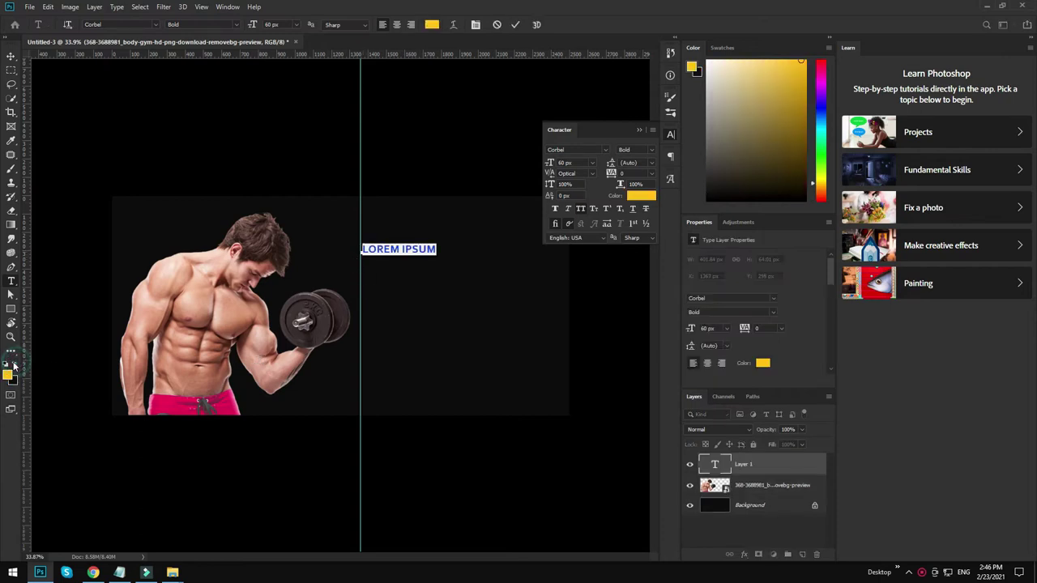
pyautogui.click(119, 572)
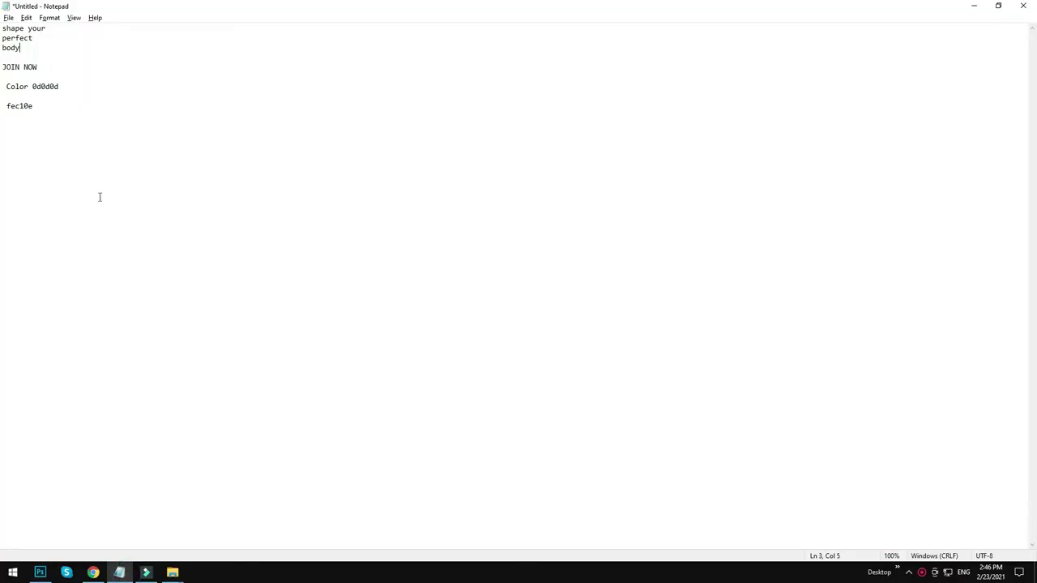
pyautogui.moveTo(20, 49)
pyautogui.mouseDown()
pyautogui.moveTo(27, 23)
pyautogui.moveTo(4, 23)
pyautogui.mouseUp()
pyautogui.click(18, 47)
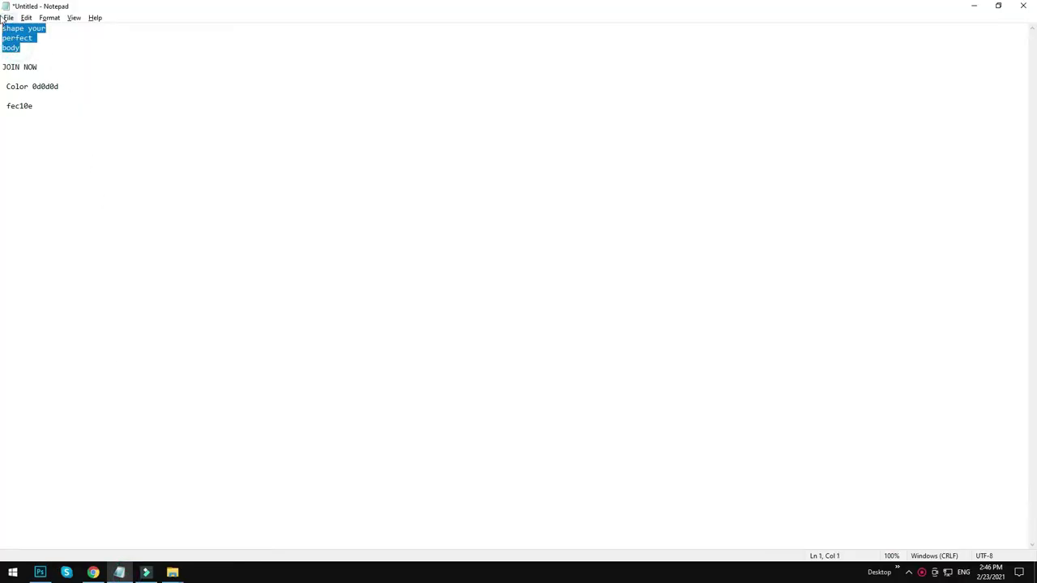
pyautogui.hotkey('alt', 'Tab')
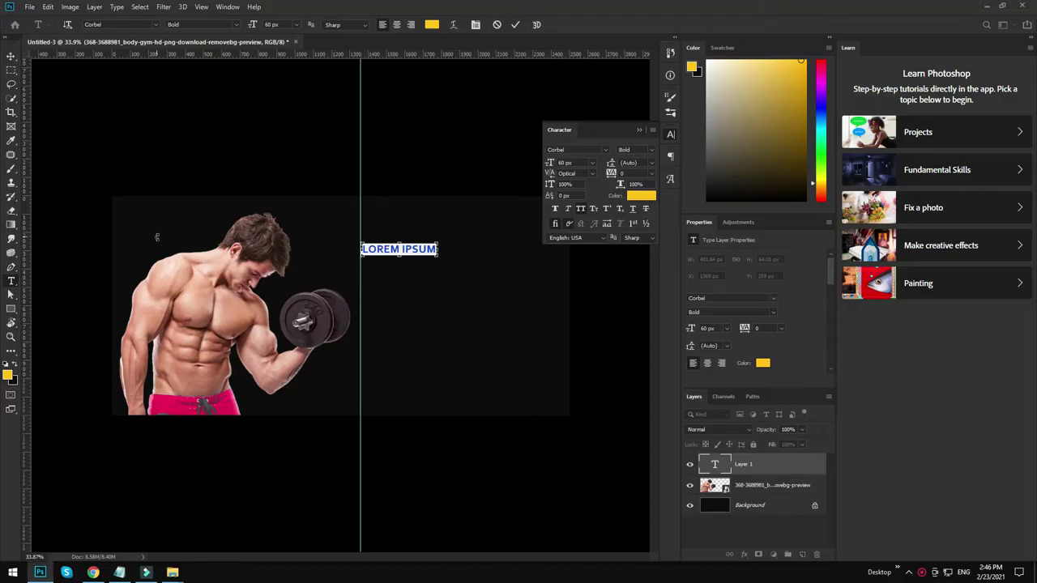
# - Paste 'SHAPE YOUR PERFECT BODY' at 163 px and place a vertical guide at its right edge
pyautogui.write('SHAPE YOUR PERFECT BODY')
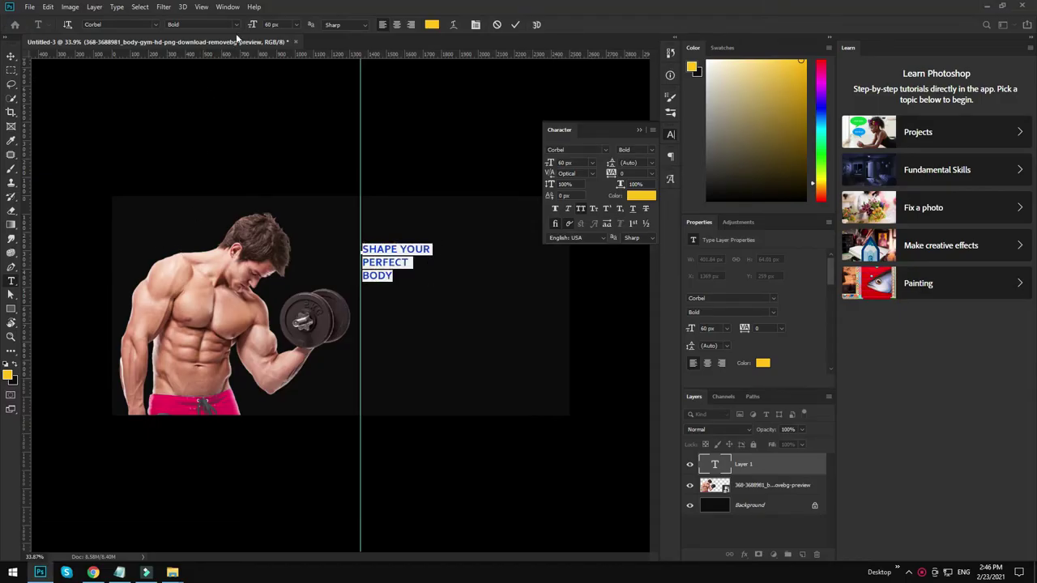
pyautogui.moveTo(250, 26); pyautogui.dragTo(298, 31)
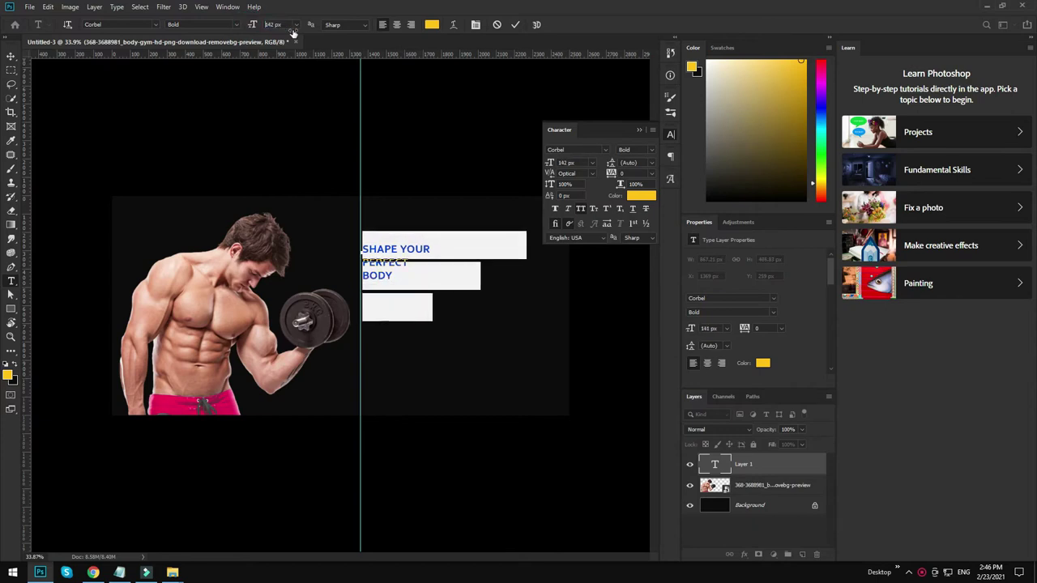
pyautogui.moveTo(297, 31); pyautogui.dragTo(304, 34)
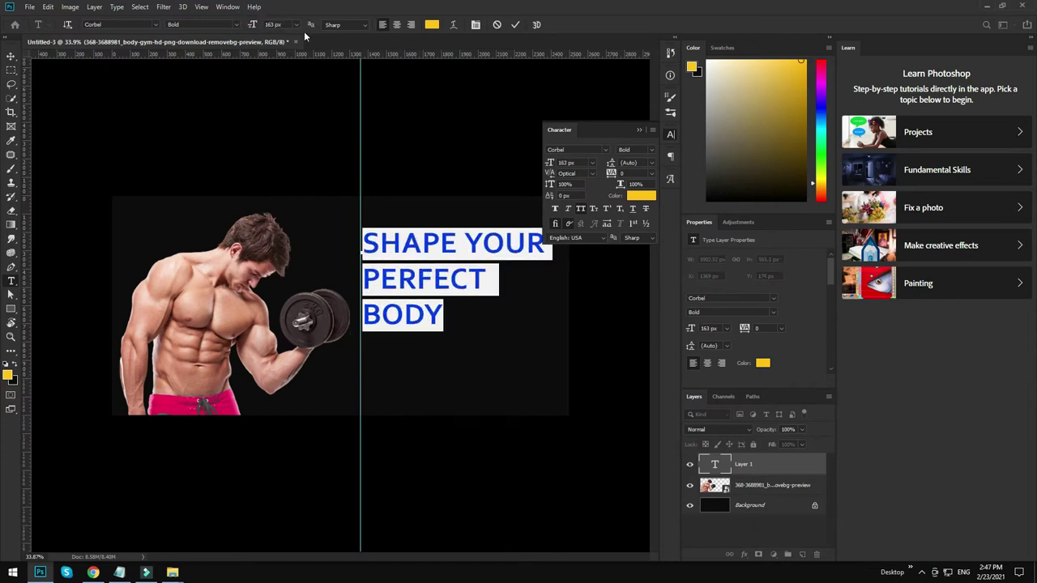
pyautogui.click(255, 25)
pyautogui.click(11, 57)
pyautogui.moveTo(28, 204)
pyautogui.mouseDown()
pyautogui.moveTo(487, 300)
pyautogui.moveTo(545, 298)
pyautogui.mouseUp()
# - Set the words PERFECT BODY in Open Sans Extrabold
pyautogui.press('t')
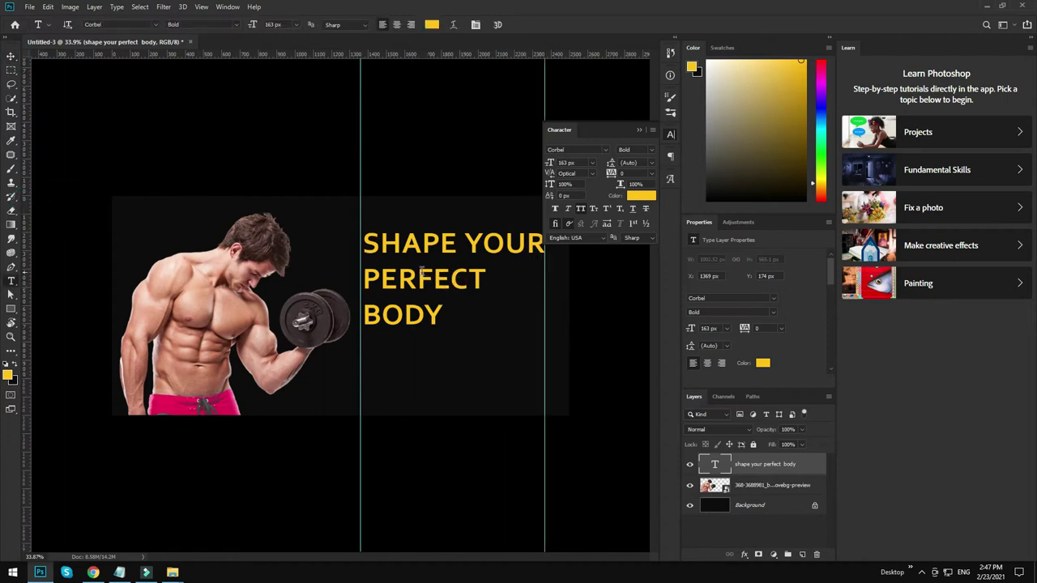
pyautogui.moveTo(363, 274); pyautogui.dragTo(444, 323)
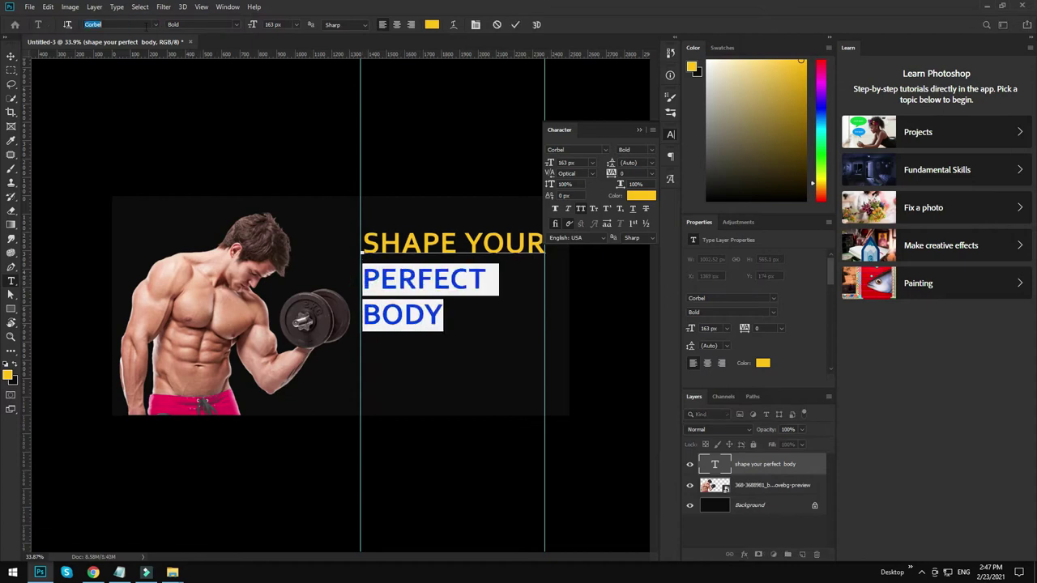
pyautogui.write('ope')
pyautogui.press('Down')
pyautogui.press('Down')
pyautogui.press('Down')
pyautogui.press('Down')
pyautogui.press('Down')
pyautogui.press('Down')
pyautogui.press('Down')
pyautogui.press('Down')
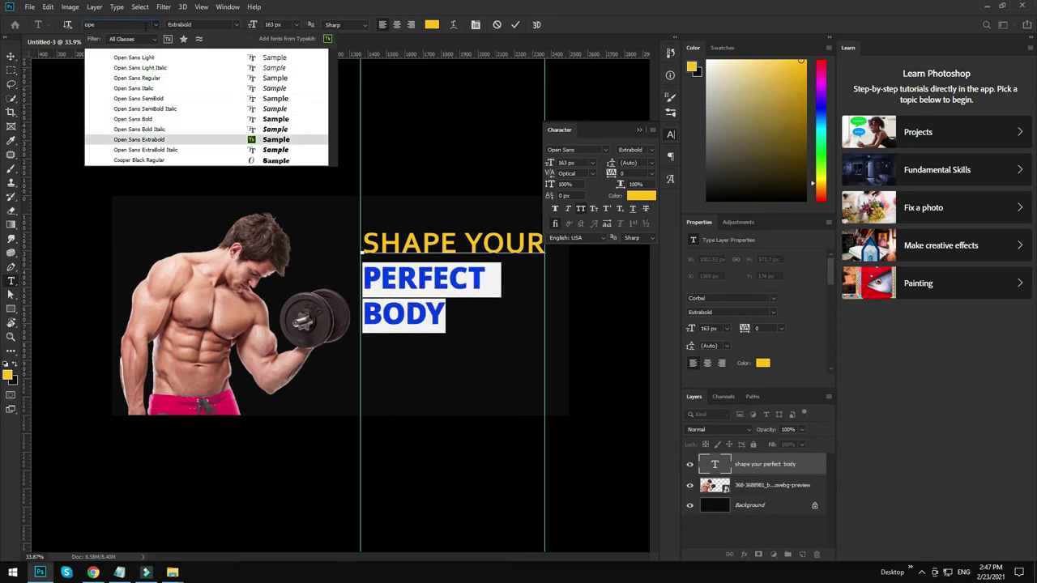
pyautogui.press('Return')
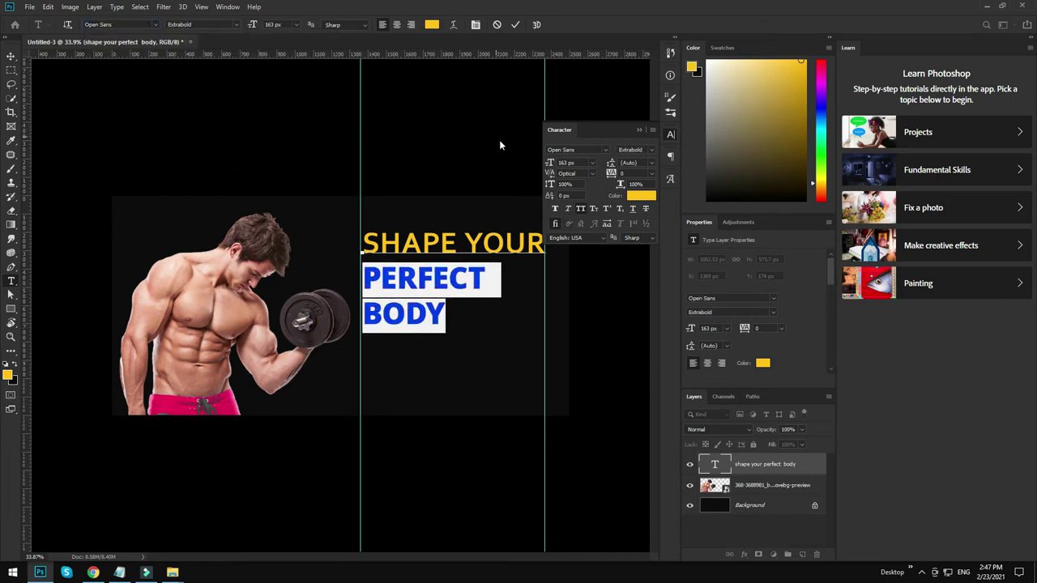
# - Enlarge PERFECT BODY to a 243 px font size
pyautogui.moveTo(551, 164); pyautogui.dragTo(578, 166)
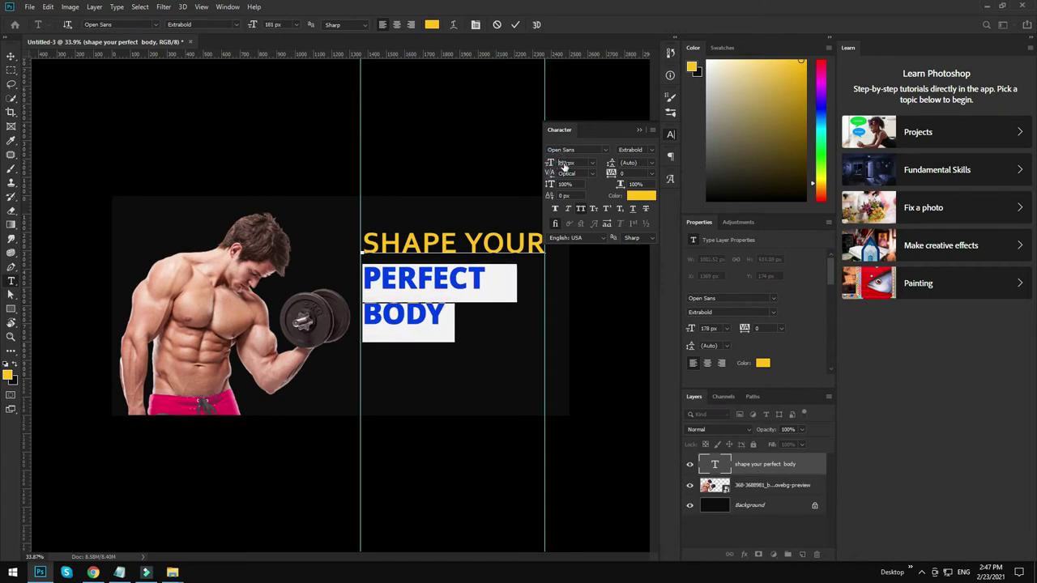
pyautogui.write('221')
pyautogui.press('Return')
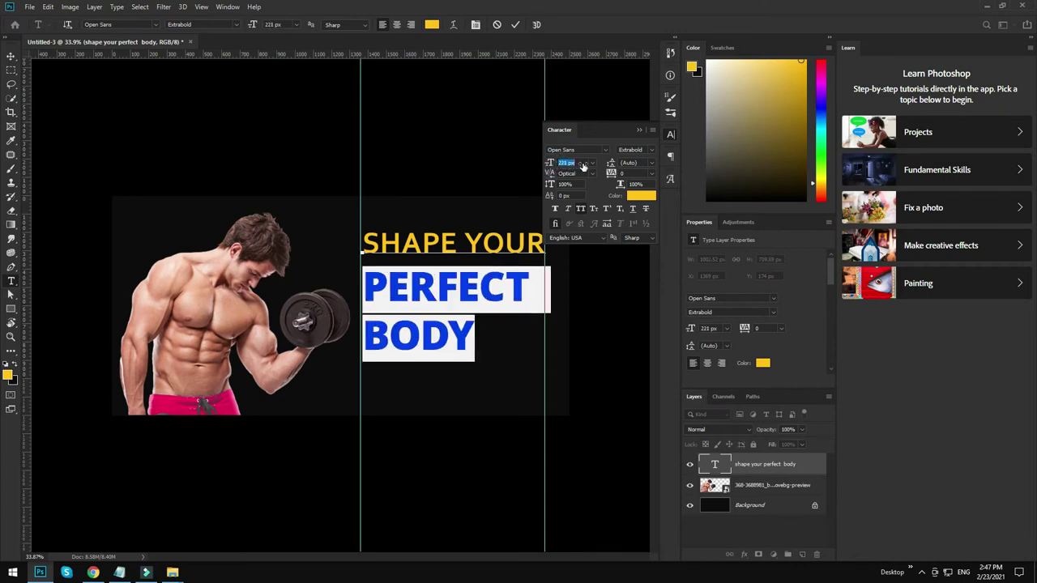
pyautogui.moveTo(551, 165); pyautogui.dragTo(565, 170)
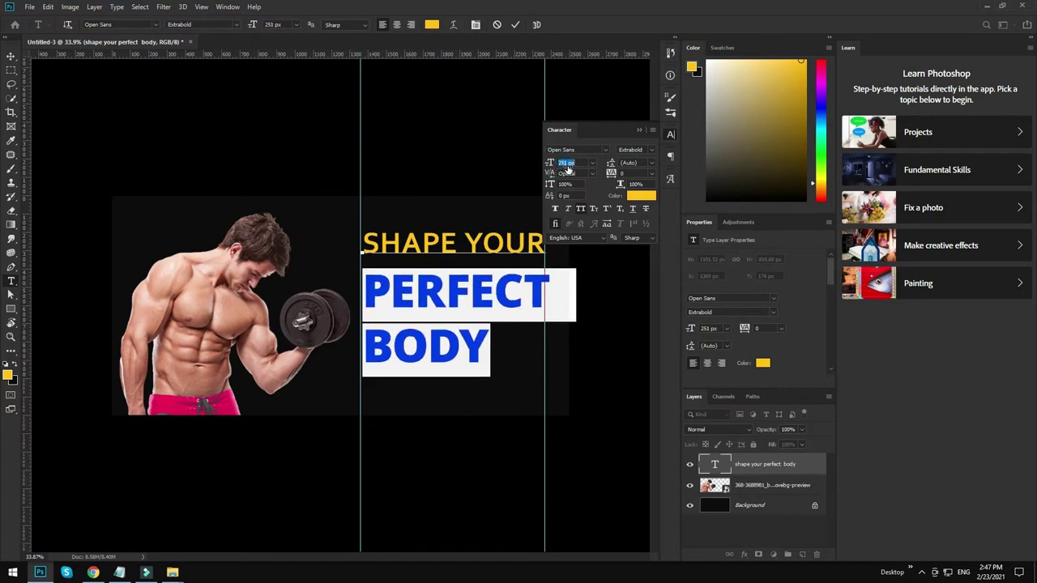
pyautogui.click(567, 163)
pyautogui.press('Up')
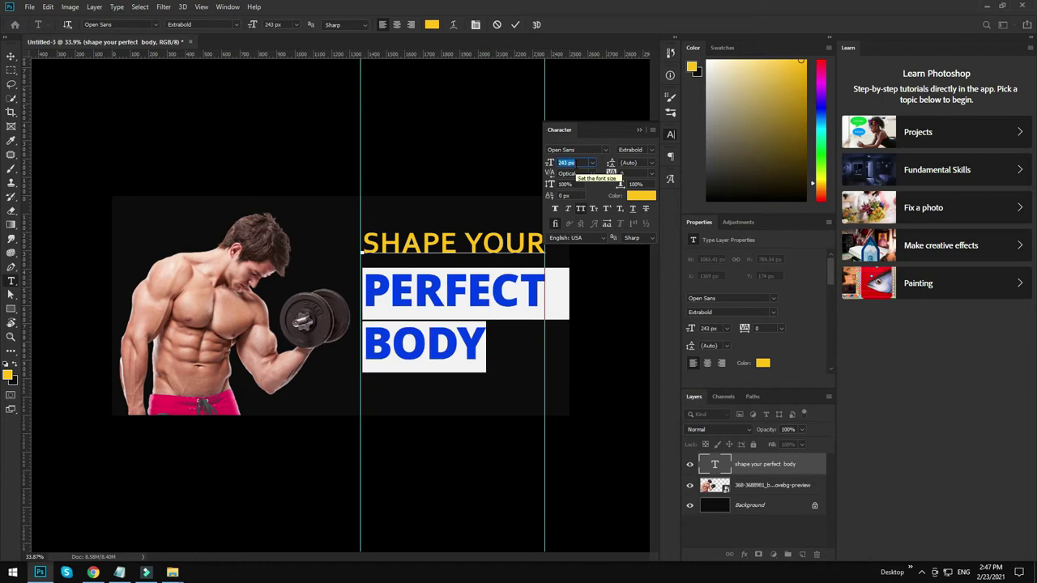
# - Set the headline's line spacing to 250 px in the Character panel
pyautogui.click(632, 163)
pyautogui.press('Up')
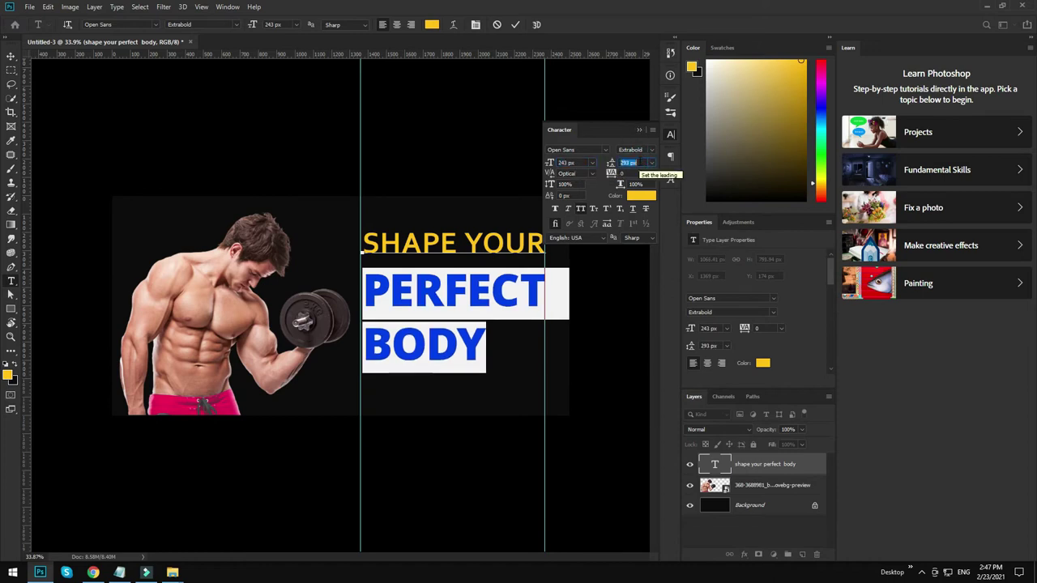
pyautogui.hotkey('shift', 'Down')
pyautogui.hotkey('shift', 'Down')
pyautogui.hotkey('shift', 'Down')
pyautogui.hotkey('shift', 'Down')
pyautogui.press('Down')
pyautogui.press('Down')
pyautogui.press('Down')
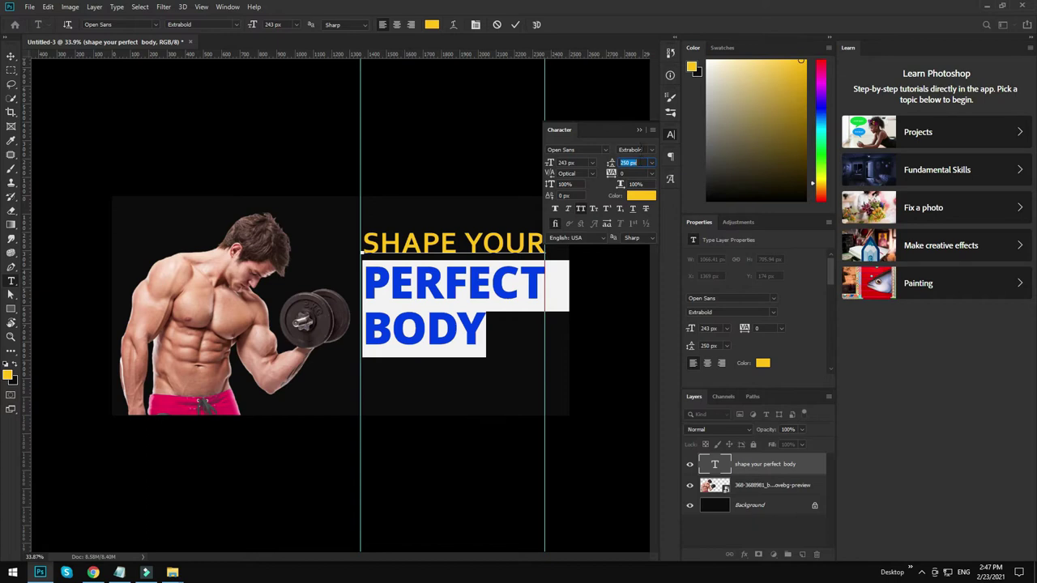
pyautogui.click(639, 131)
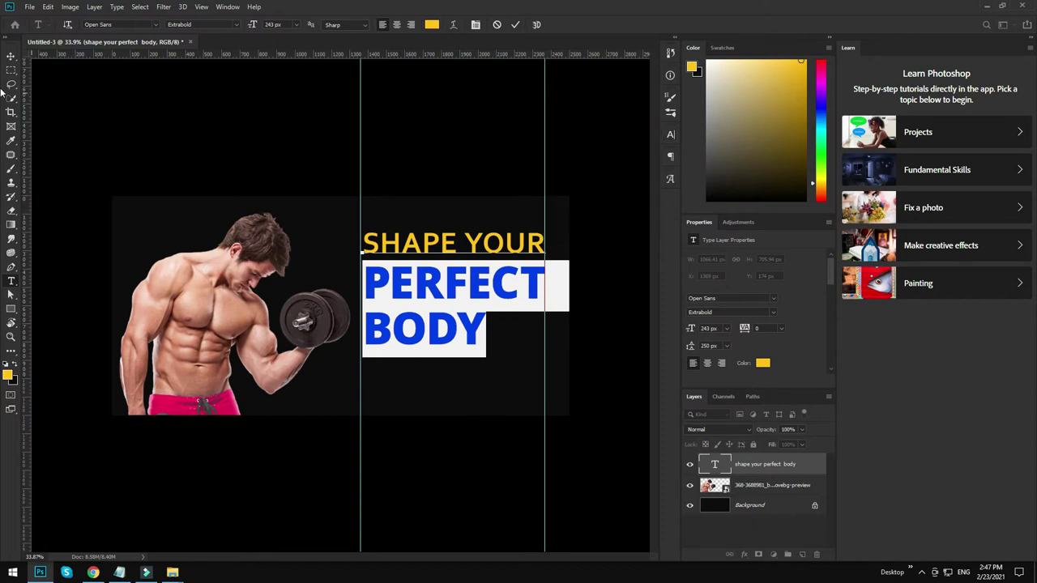
# - Colour the SHAPE YOUR line pure white (#ffffff)
pyautogui.click(12, 58)
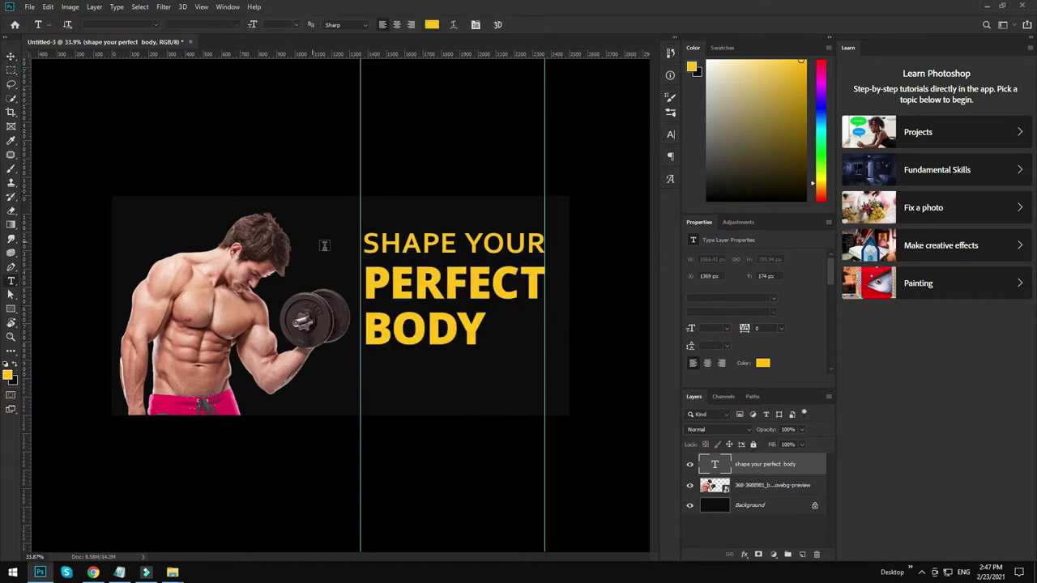
pyautogui.tripleClick(444, 243)
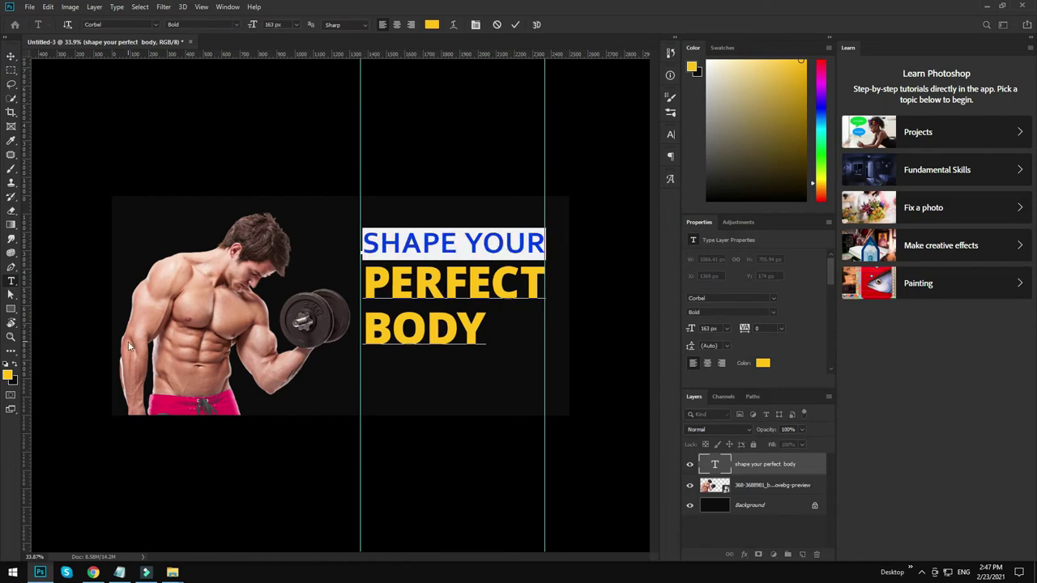
pyautogui.click(691, 67)
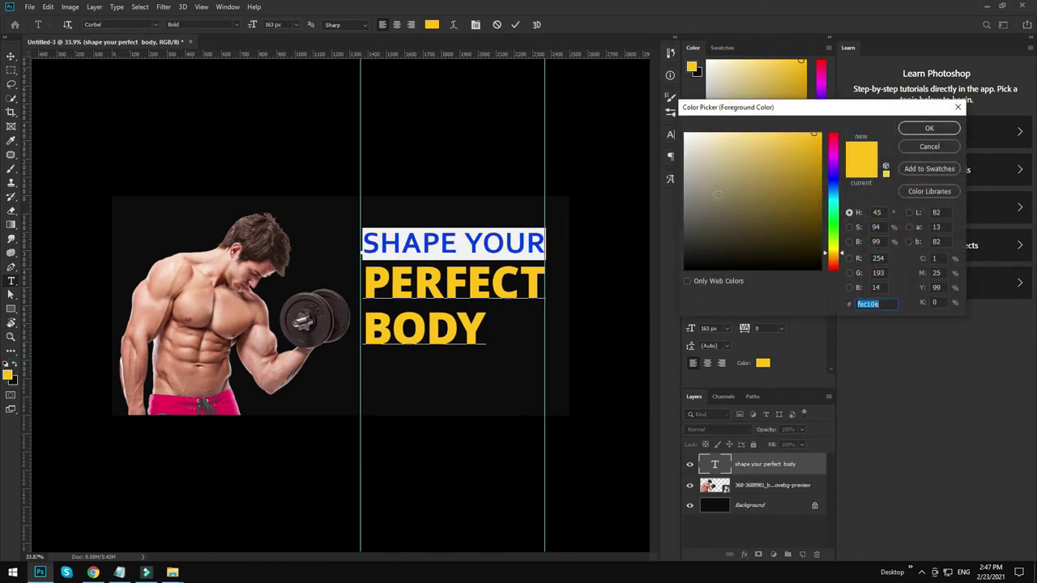
pyautogui.moveTo(718, 195); pyautogui.dragTo(677, 127)
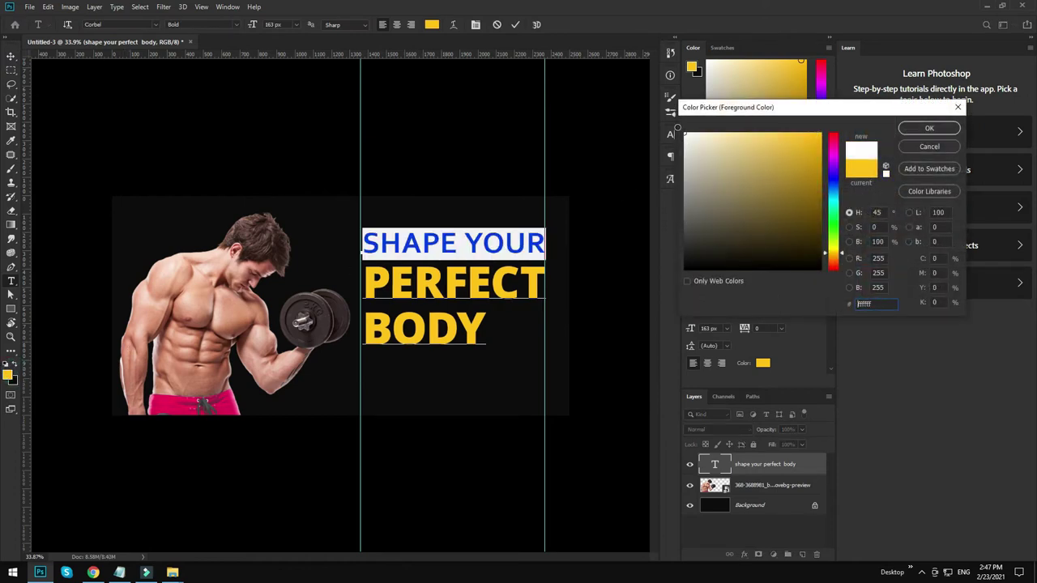
pyautogui.click(928, 128)
# - Commit the text and nudge the headline slightly left against the guide
pyautogui.click(12, 56)
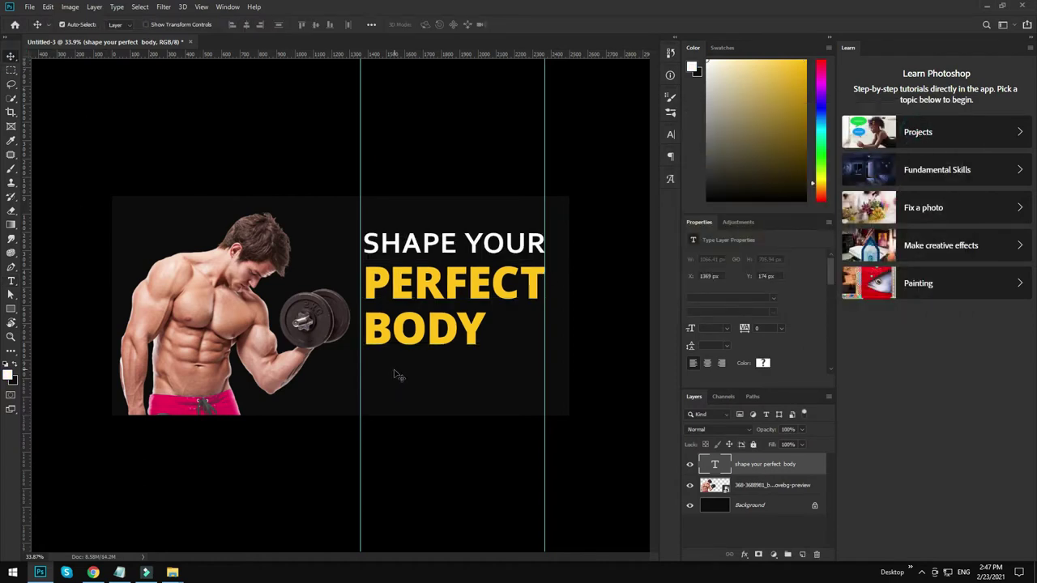
pyautogui.press('Left')
pyautogui.press('Left')
pyautogui.press('Left')
pyautogui.press('Left')
pyautogui.press('Left')
pyautogui.press('Left')
pyautogui.press('Left')
pyautogui.press('Left')
pyautogui.press('Left')
pyautogui.press('Left')
pyautogui.press('Left')
pyautogui.press('Left')
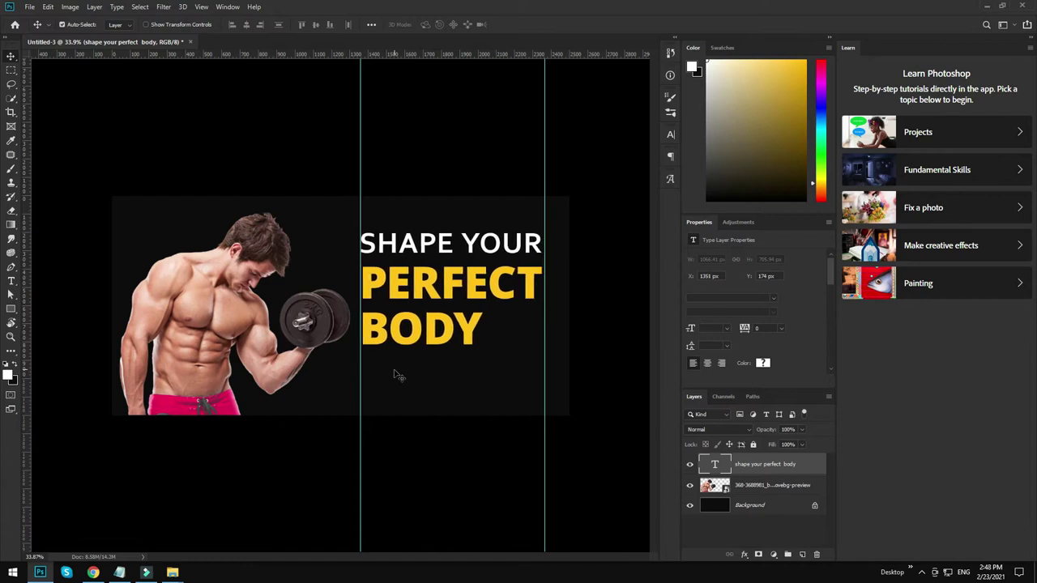
pyautogui.press('u')
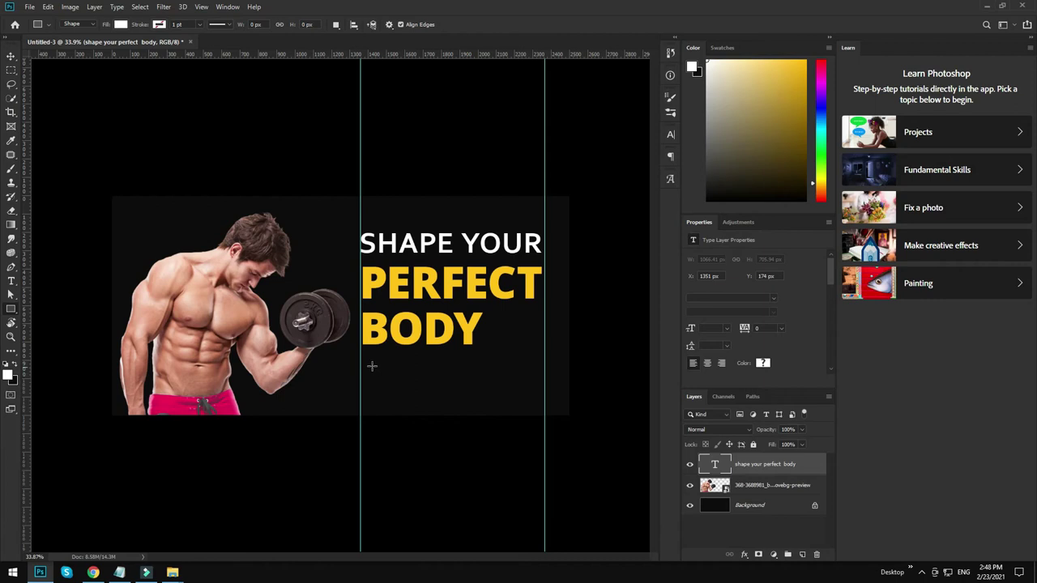
# - Draw a yellow pill button with 64 px corners below the headline and start a text layer there
pyautogui.moveTo(361, 360); pyautogui.dragTo(452, 382)
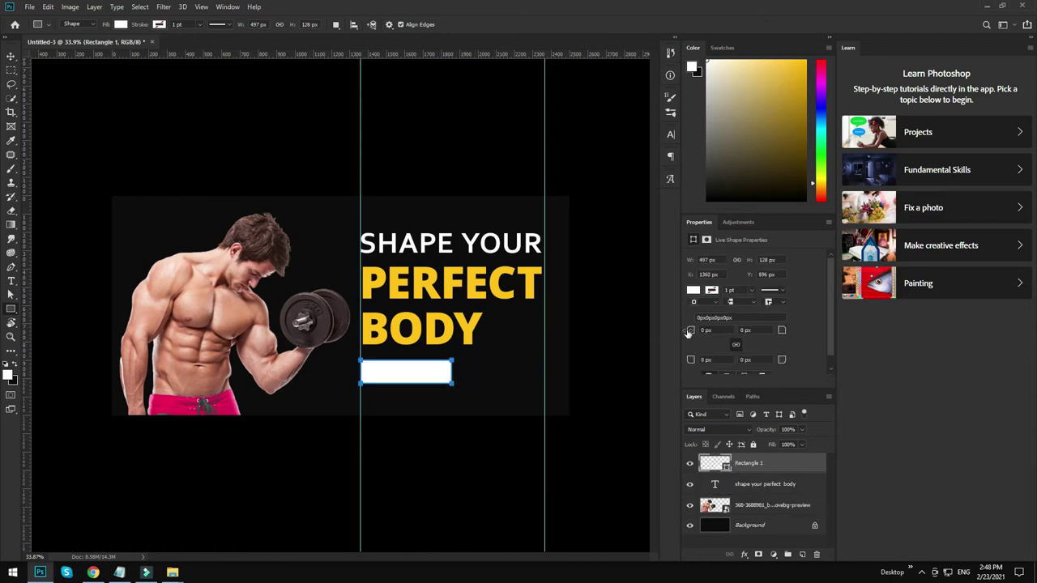
pyautogui.moveTo(689, 332); pyautogui.dragTo(713, 330)
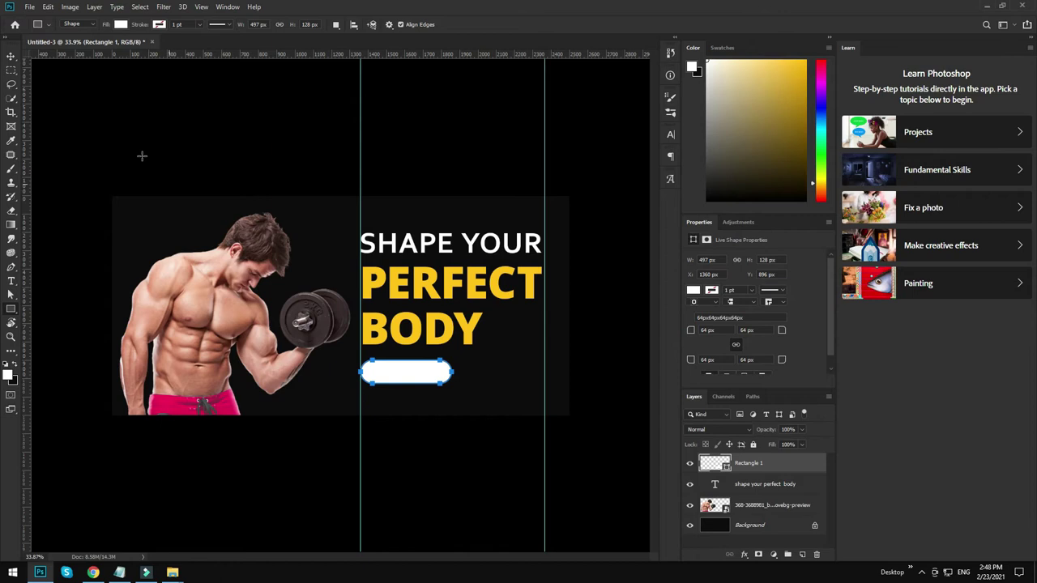
pyautogui.click(13, 56)
pyautogui.press('i')
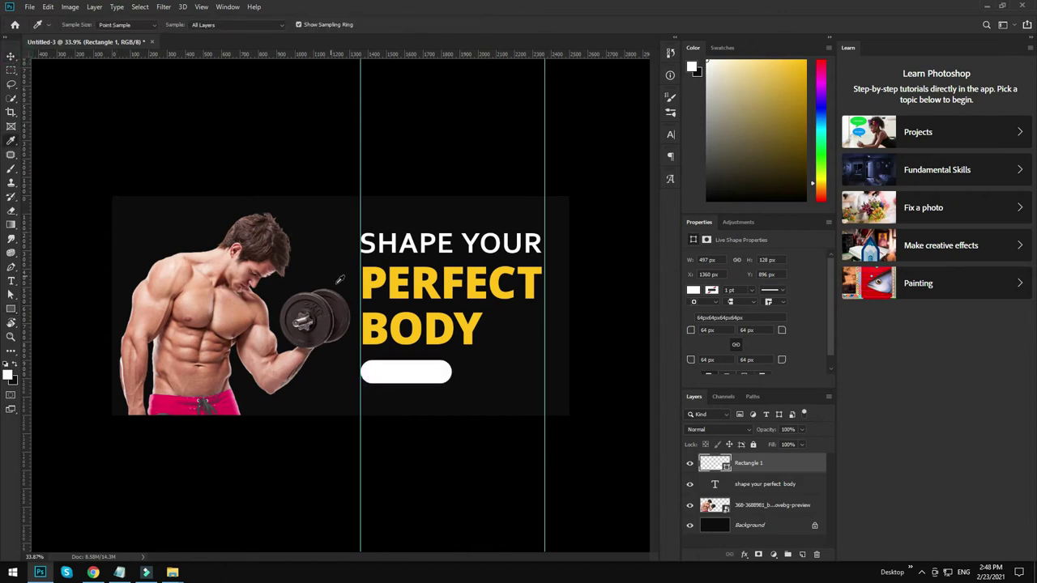
pyautogui.click(369, 320)
pyautogui.hotkey('alt', 'BackSpace')
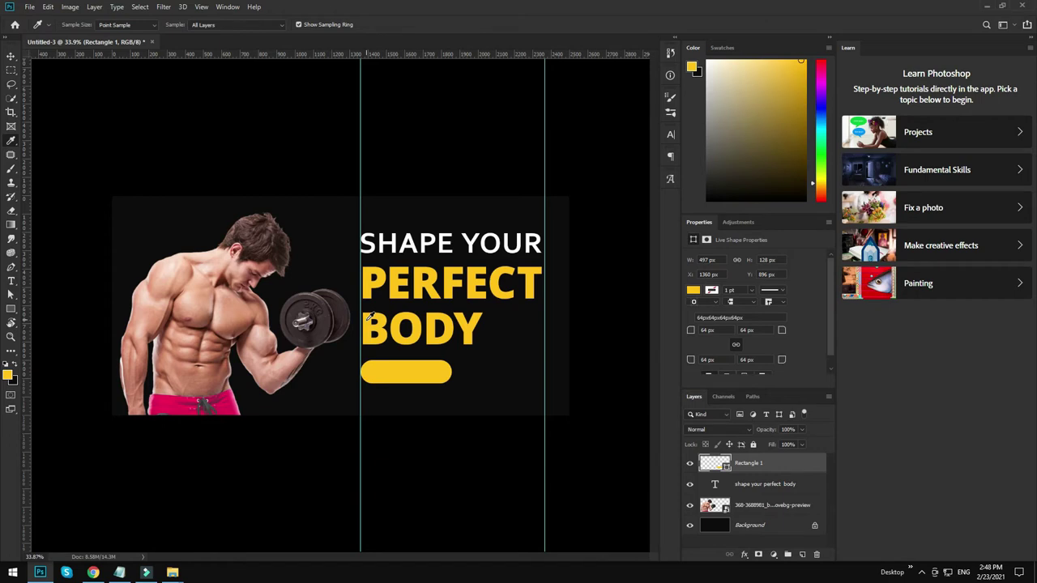
pyautogui.press('t')
pyautogui.click(441, 407)
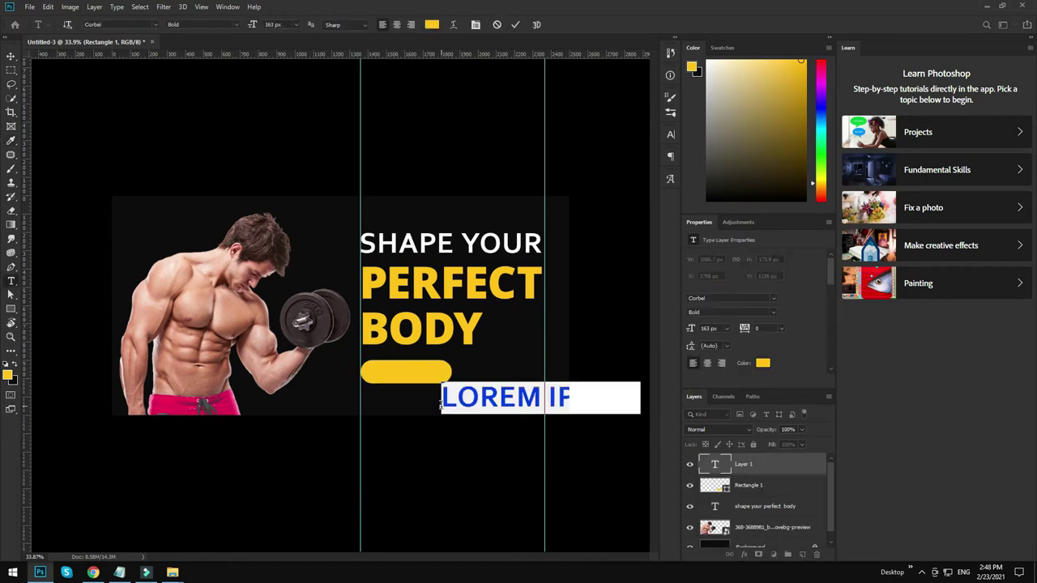
# - Copy JOIN NOW from the notes and paste it over the placeholder text
pyautogui.click(130, 571)
pyautogui.moveTo(65, 66); pyautogui.dragTo(2, 67)
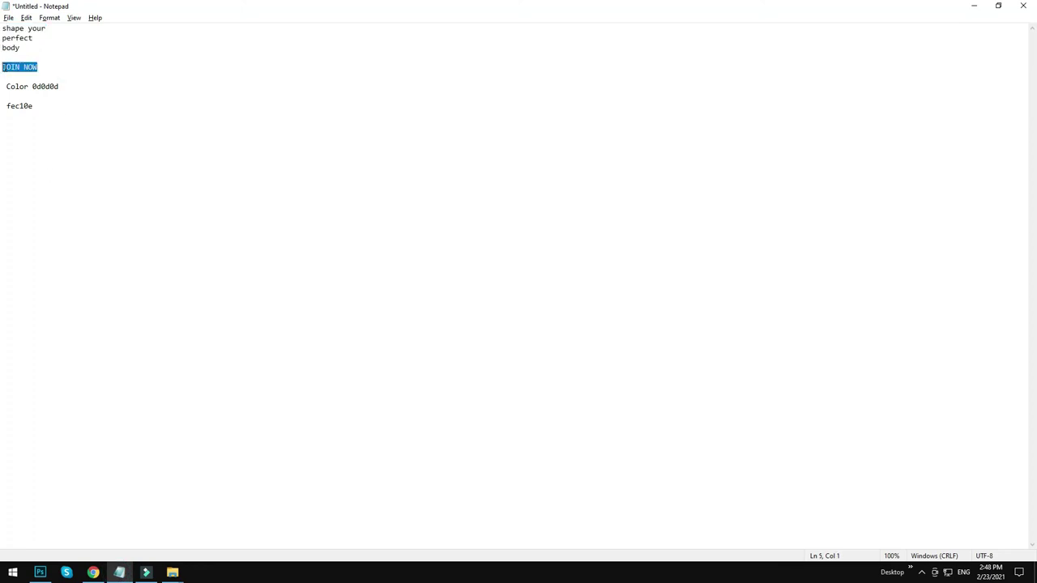
pyautogui.hotkey('ctrl', 'c')
pyautogui.hotkey('alt', 'Tab')
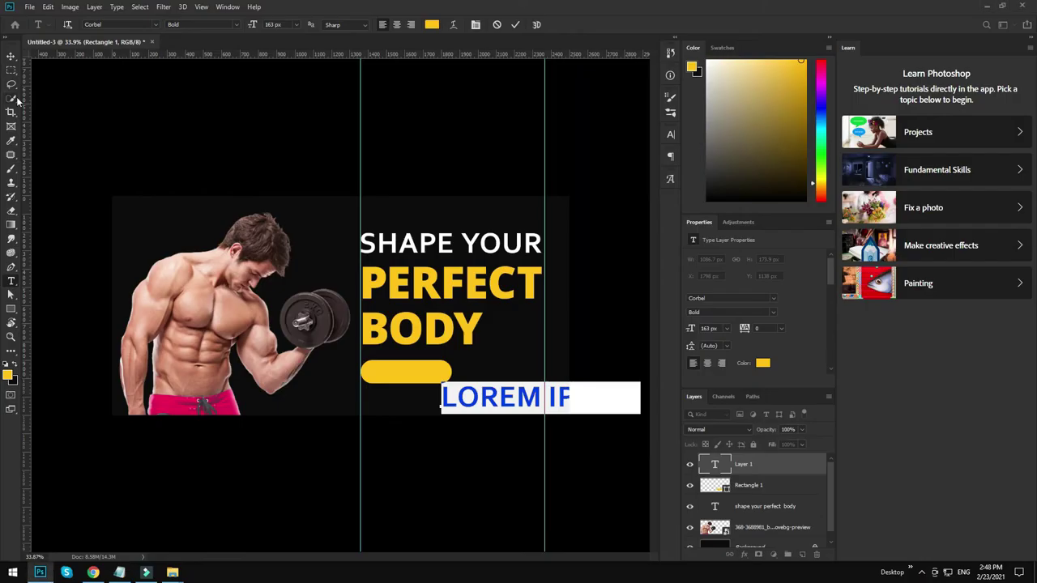
pyautogui.hotkey('ctrl', 'v')
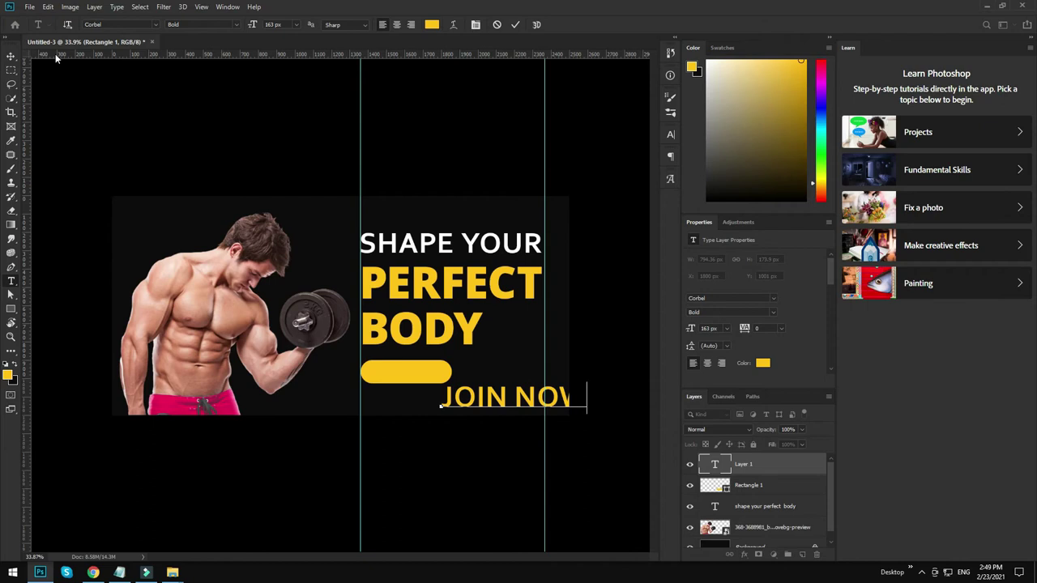
# - Set the JOIN NOW text in Open Sans Bold
pyautogui.hotkey('ctrl', 'a')
pyautogui.click(106, 23)
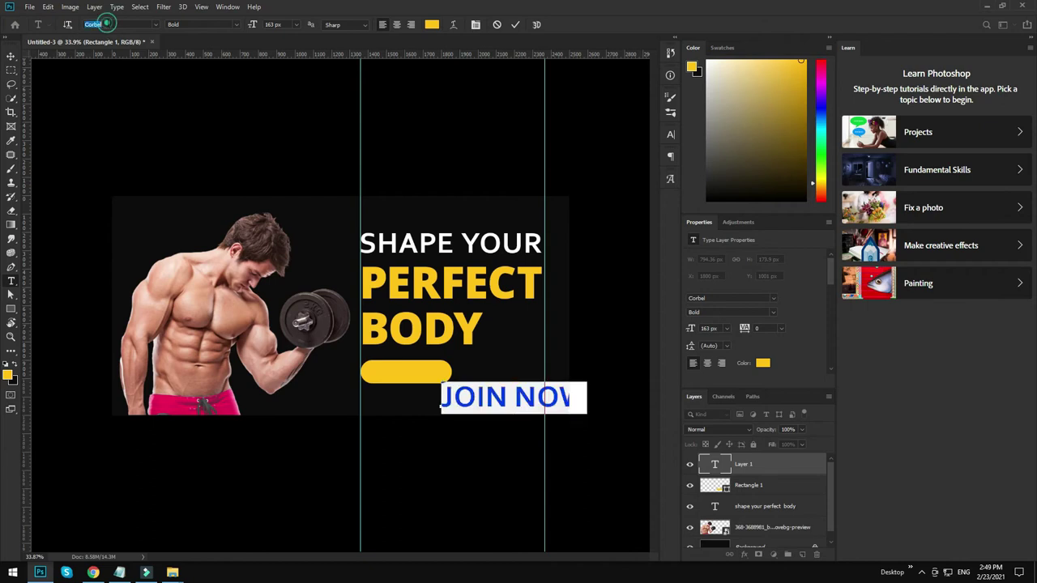
pyautogui.write('op')
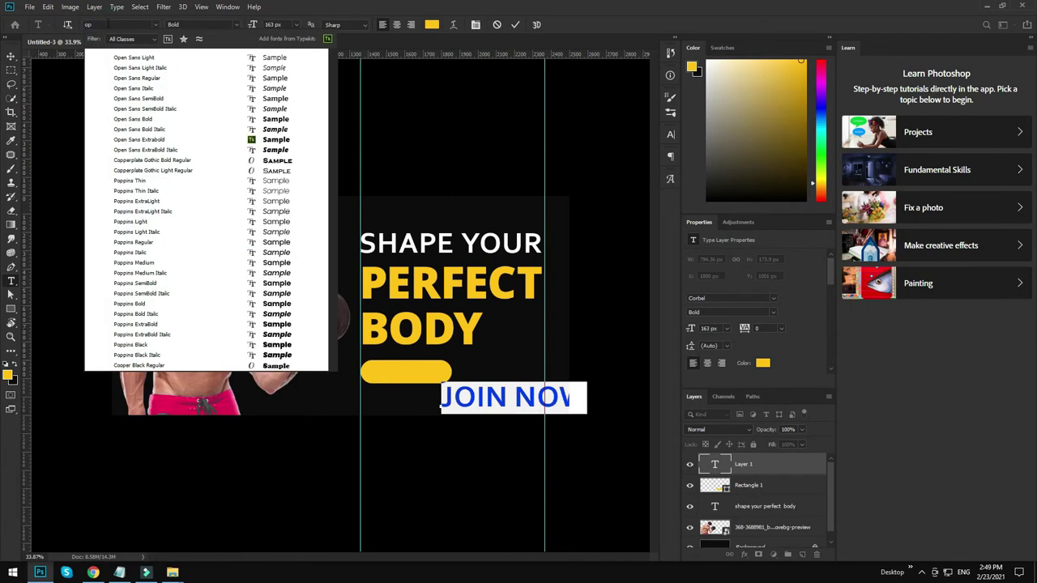
pyautogui.write('e')
pyautogui.press('Down')
pyautogui.press('Down')
pyautogui.press('Down')
pyautogui.press('Down')
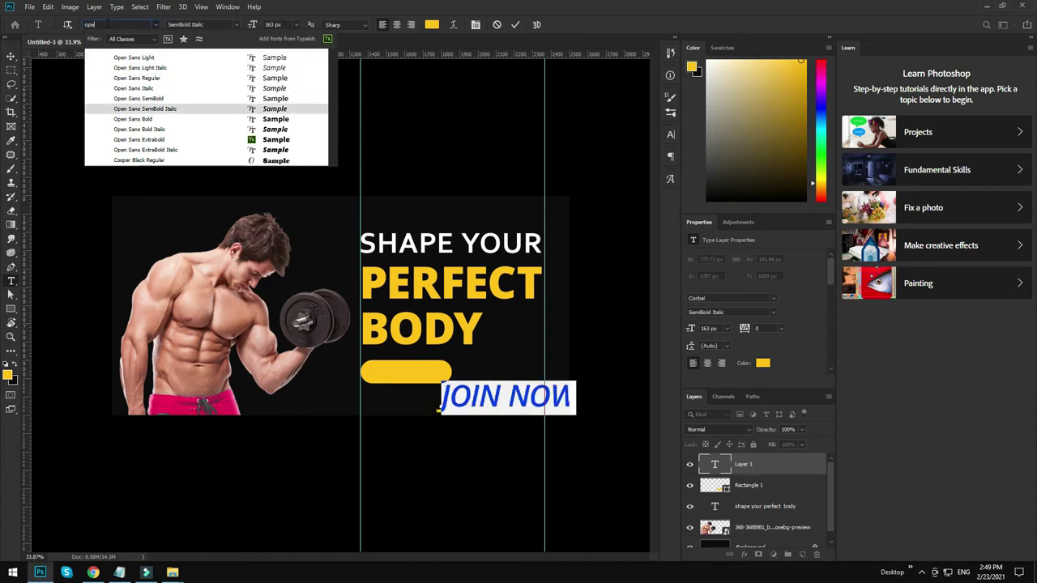
pyautogui.press('Down')
pyautogui.press('Return')
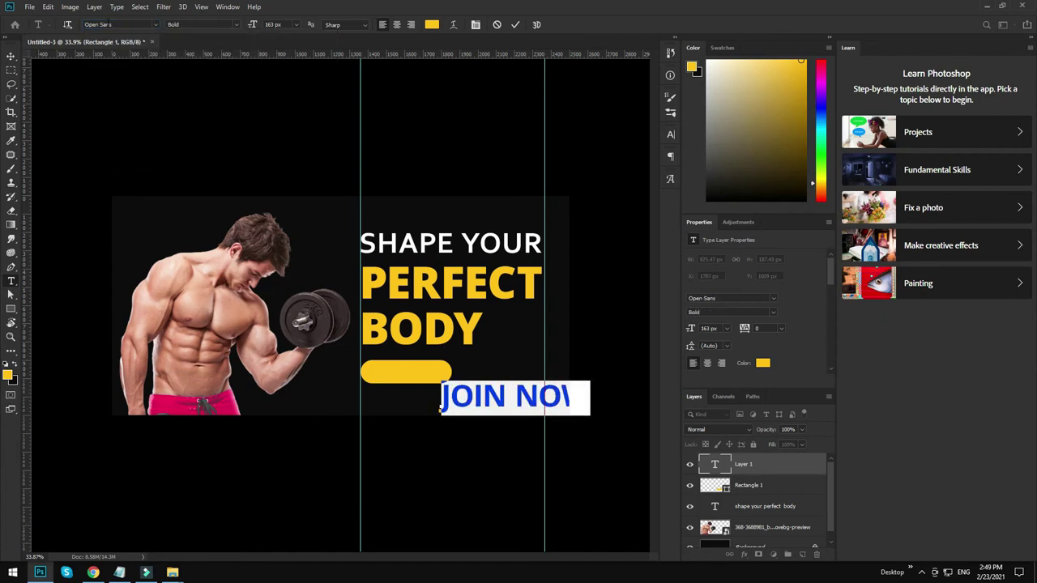
# - Shrink the JOIN NOW text to 64 px and make it black
pyautogui.moveTo(257, 27); pyautogui.dragTo(203, 36)
pyautogui.click(752, 475)
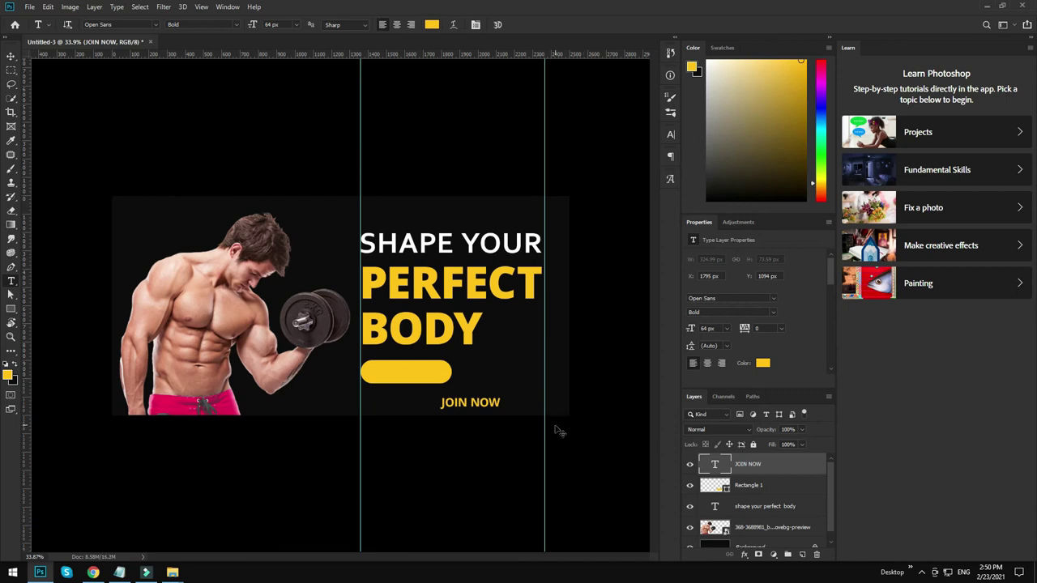
pyautogui.hotkey('ctrl', 'z')
# - Centre JOIN NOW horizontally and vertically on the yellow rounded button shape
pyautogui.press('v')
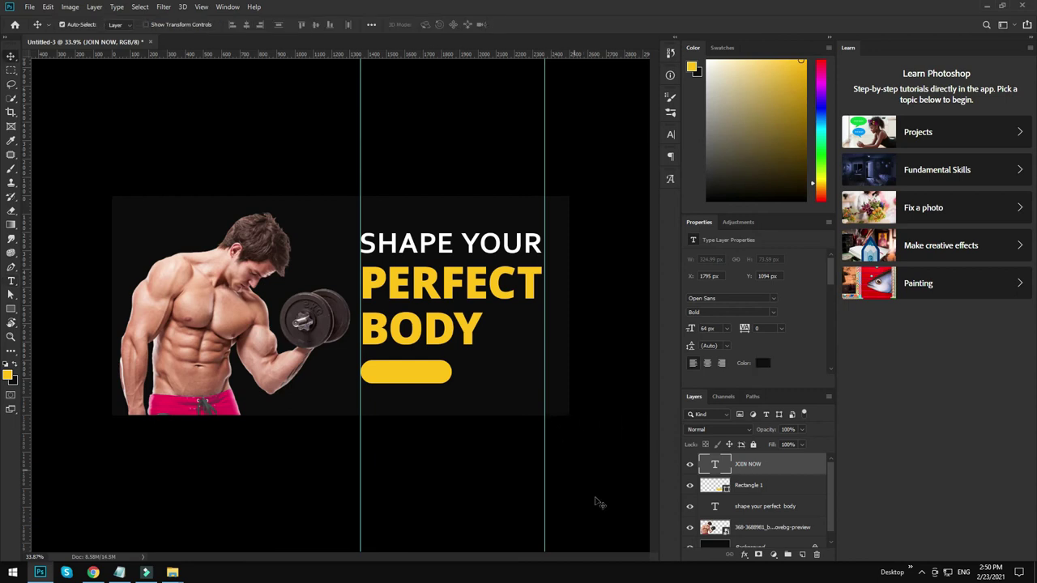
pyautogui.keyDown('ctrl'); pyautogui.click(715, 486); pyautogui.keyUp('ctrl')
pyautogui.click(315, 24)
pyautogui.click(247, 24)
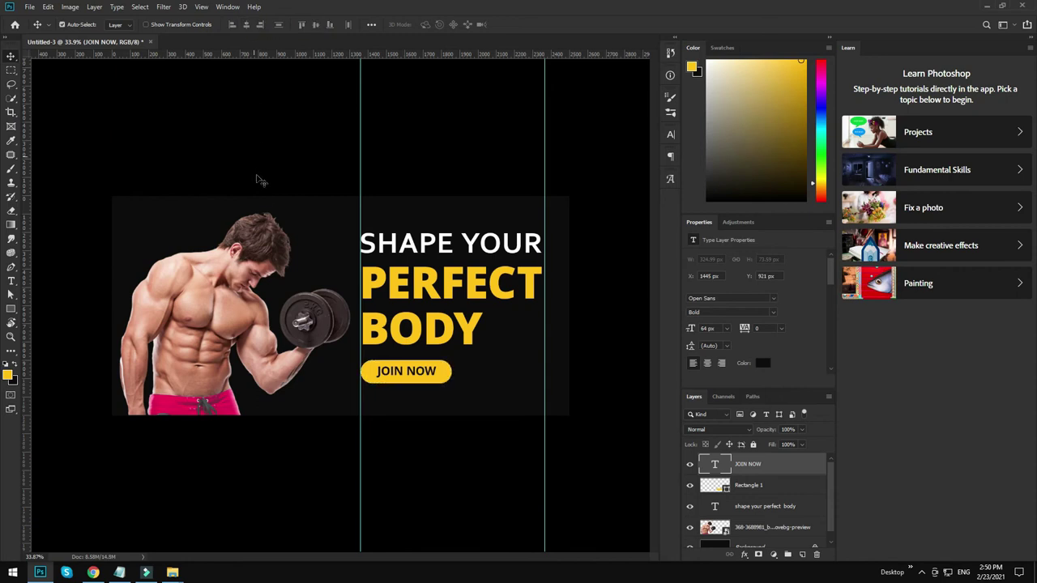
# - Group the JOIN NOW text and yellow shape into a group named 'button'
pyautogui.keyDown('ctrl'); pyautogui.click(758, 488); pyautogui.keyUp('ctrl')
pyautogui.hotkey('ctrl', 'g')
pyautogui.doubleClick(732, 460)
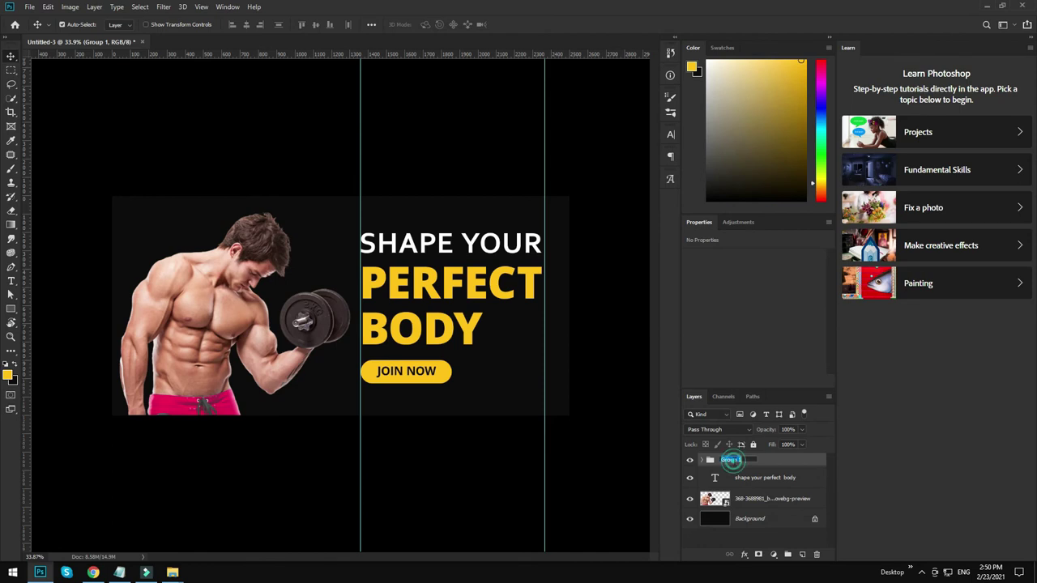
pyautogui.write('button')
pyautogui.press('Return')
# - Group the headline with the button group into a group named 'content'
pyautogui.keyDown('shift'); pyautogui.click(747, 483); pyautogui.keyUp('shift')
pyautogui.hotkey('ctrl', 'g')
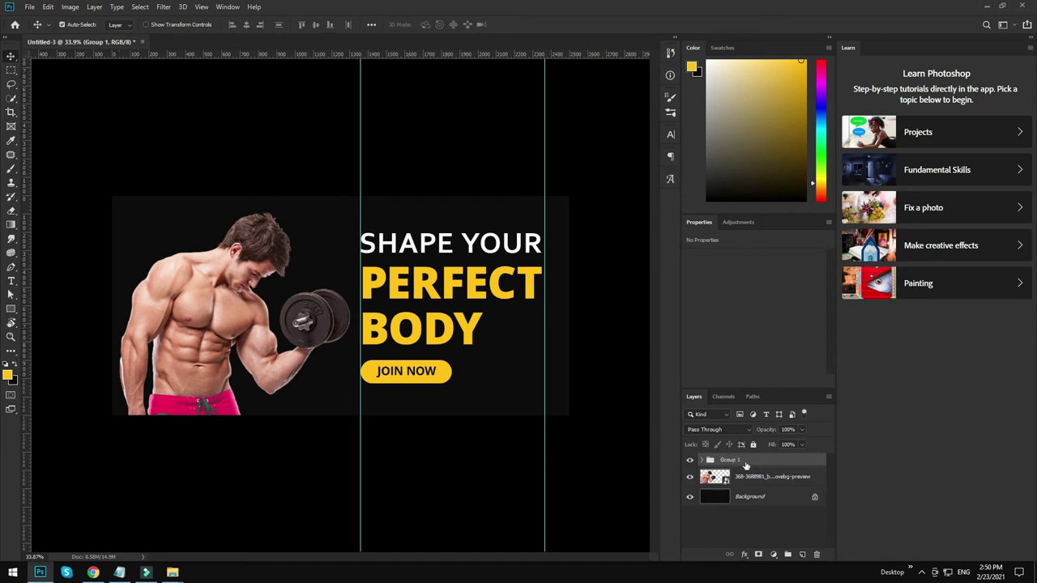
pyautogui.doubleClick(729, 461)
pyautogui.write('d')
pyautogui.press('Return')
# - Vertically centre the content group on the canvas and nudge the headline slightly left
pyautogui.press('ctrl')
pyautogui.hotkey('ctrl', 'a')
pyautogui.click(316, 27)
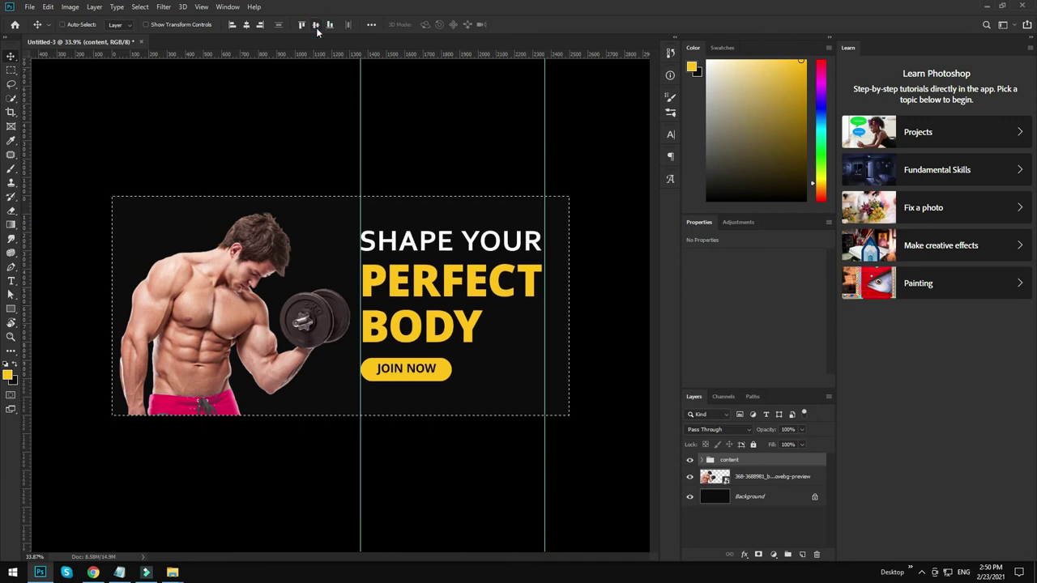
pyautogui.hotkey('ctrl', 'd')
pyautogui.click(468, 242)
pyautogui.press('Left')
pyautogui.press('Left')
pyautogui.press('Left')
pyautogui.press('Left')
pyautogui.press('Left')
pyautogui.press('Left')
pyautogui.press('Left')
pyautogui.press('Left')
pyautogui.press('Left')
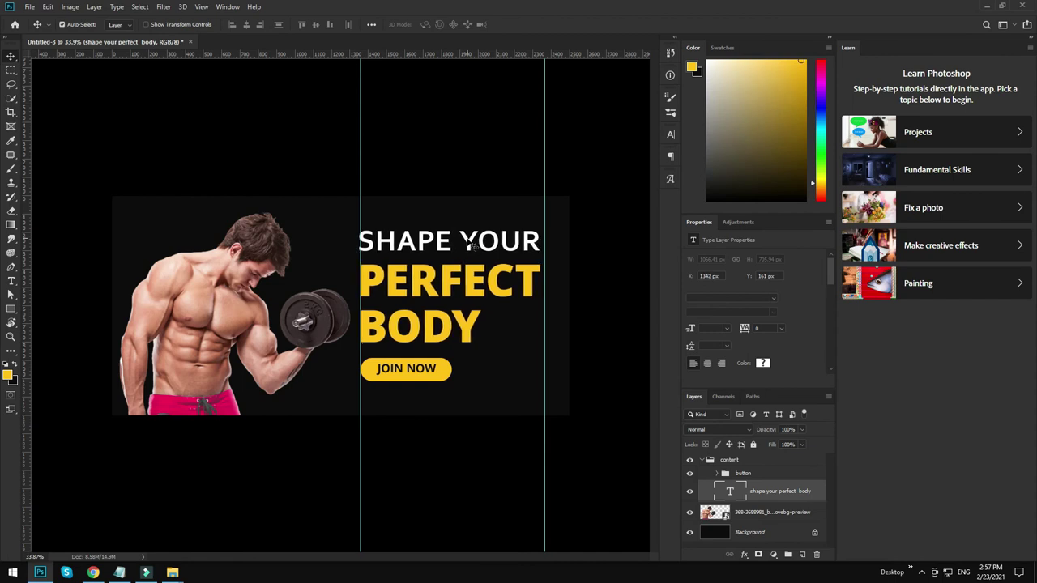
# - Add a new black-filled layer beneath the bodybuilder image
pyautogui.click(767, 509)
pyautogui.keyDown('ctrl'); pyautogui.click(803, 556); pyautogui.keyUp('ctrl')
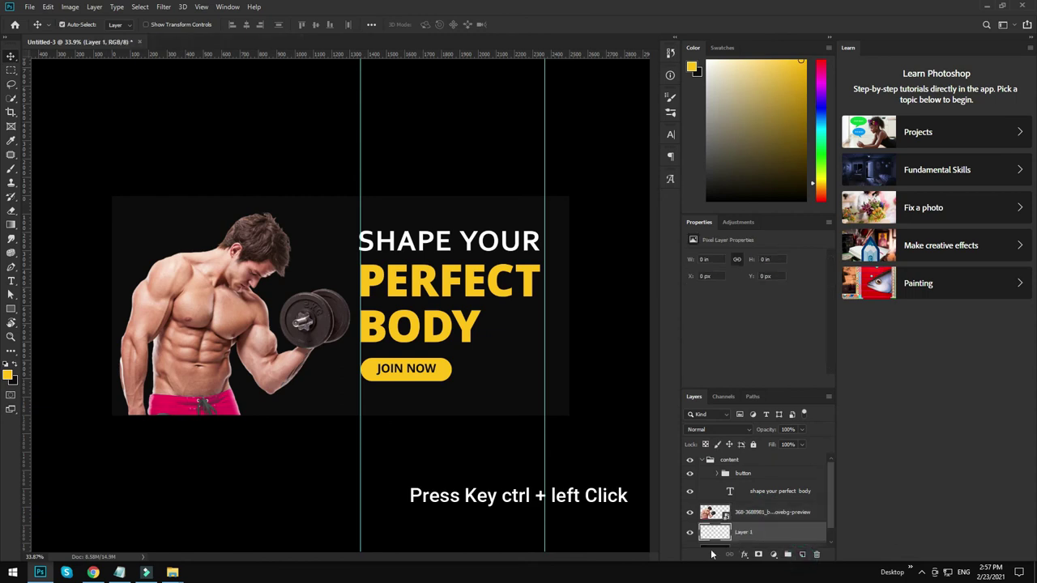
pyautogui.hotkey('ctrl', 'BackSpace')
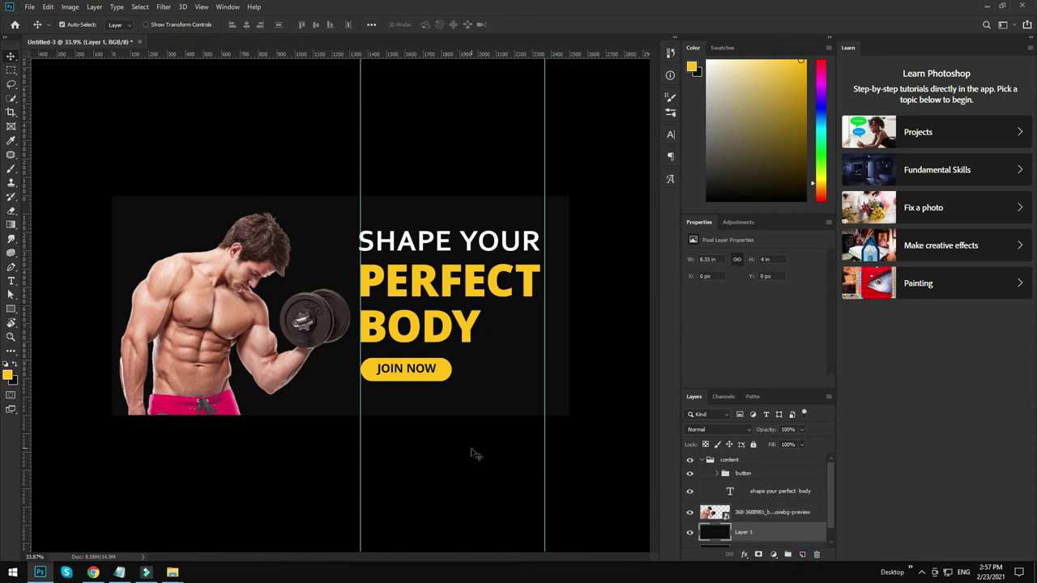
# - Paint a soft white brush glow behind the bodybuilder and collapse the content group
pyautogui.press('b')
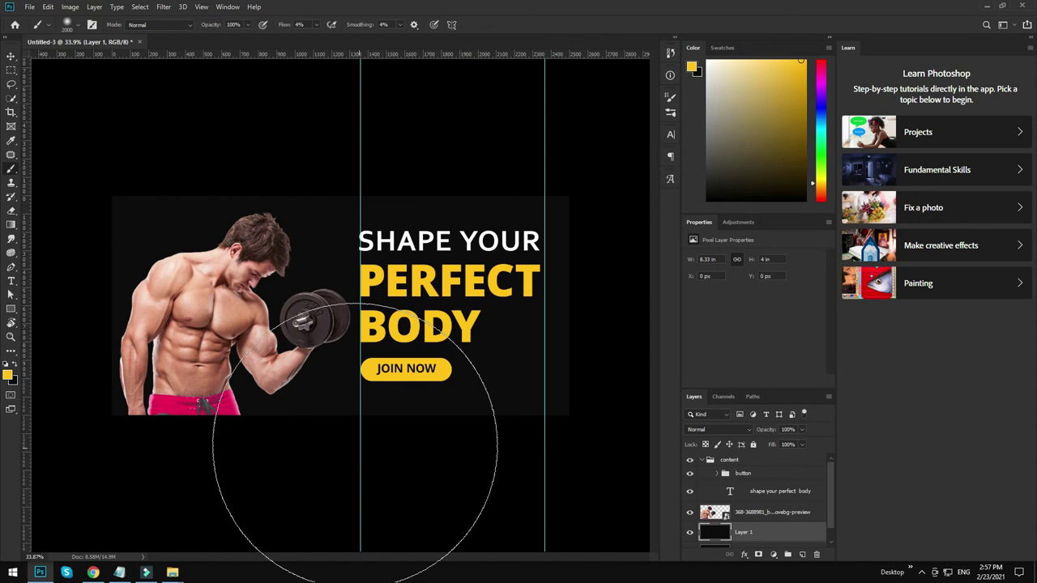
pyautogui.press('d')
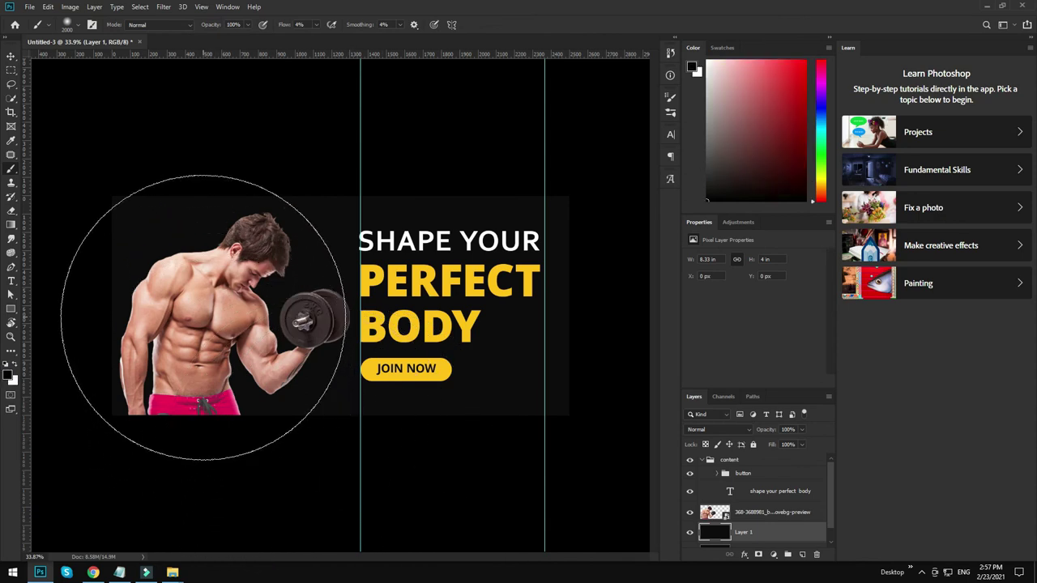
pyautogui.press('x')
pyautogui.click(210, 316)
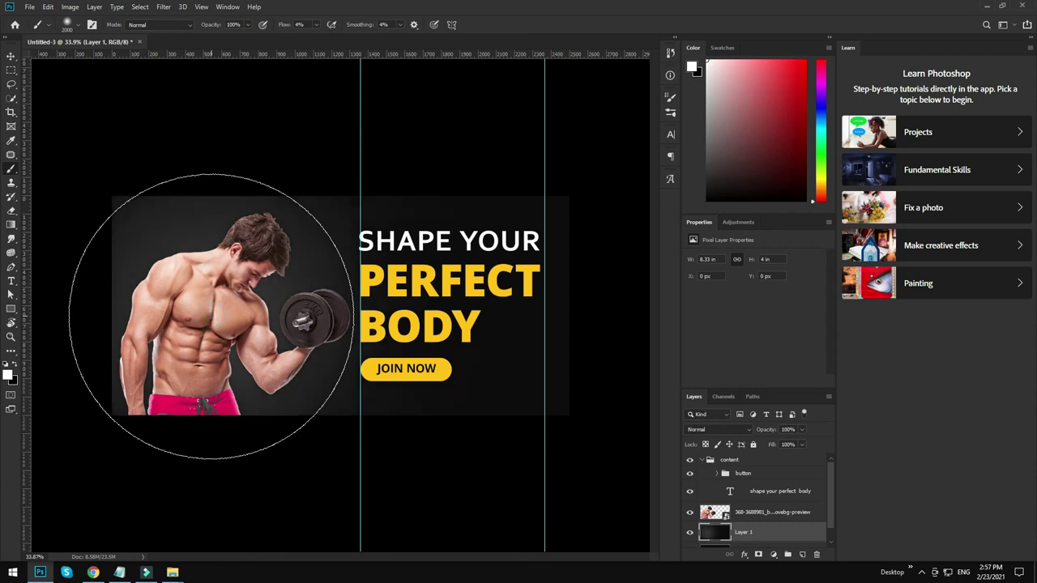
pyautogui.press('v')
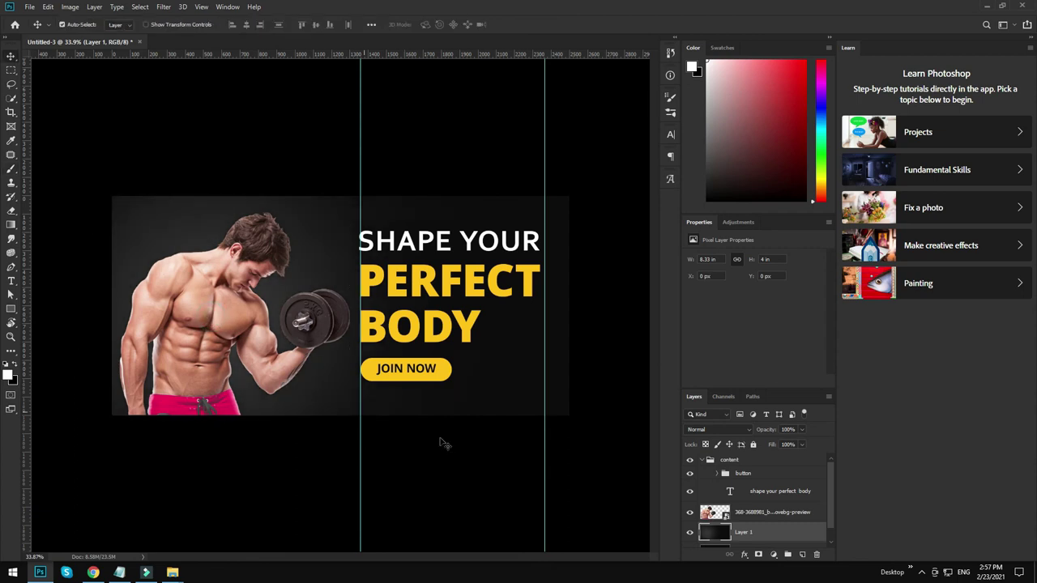
pyautogui.click(702, 460)
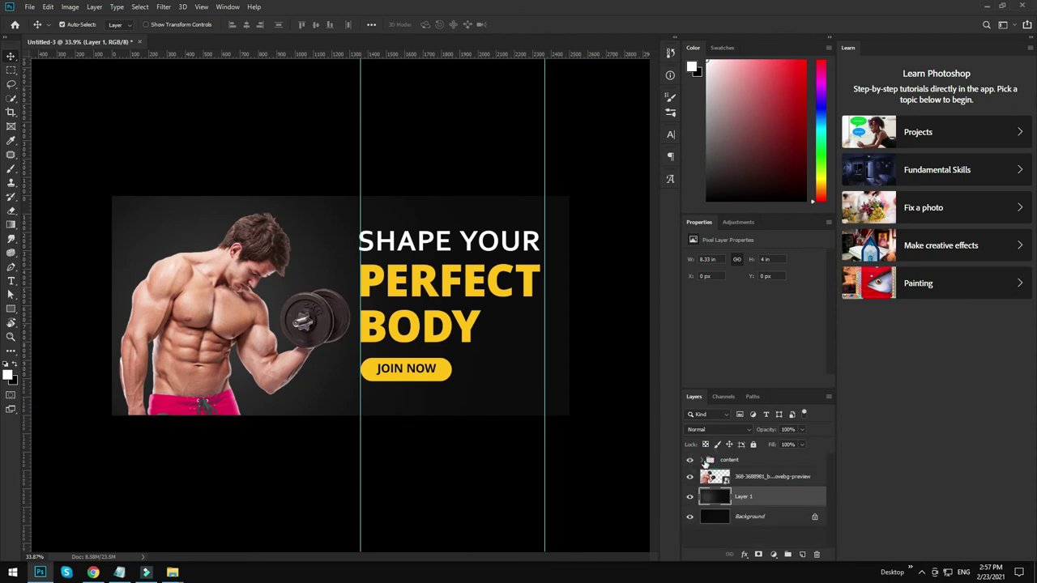
# - Nudge the content group slightly right and hide the guides
pyautogui.click(710, 460)
pyautogui.press('Right')
pyautogui.press('Right')
pyautogui.press('Right')
pyautogui.press('Right')
pyautogui.press('Right')
pyautogui.press('Right')
pyautogui.press('Right')
pyautogui.press('Right')
pyautogui.press('Right')
pyautogui.press('Right')
pyautogui.press('Right')
pyautogui.press('Right')
pyautogui.press('Right')
pyautogui.press('Right')
pyautogui.press('Right')
pyautogui.press('Right')
pyautogui.press('Right')
pyautogui.press('Right')
pyautogui.press('Right')
pyautogui.press('Right')
pyautogui.press('Right')
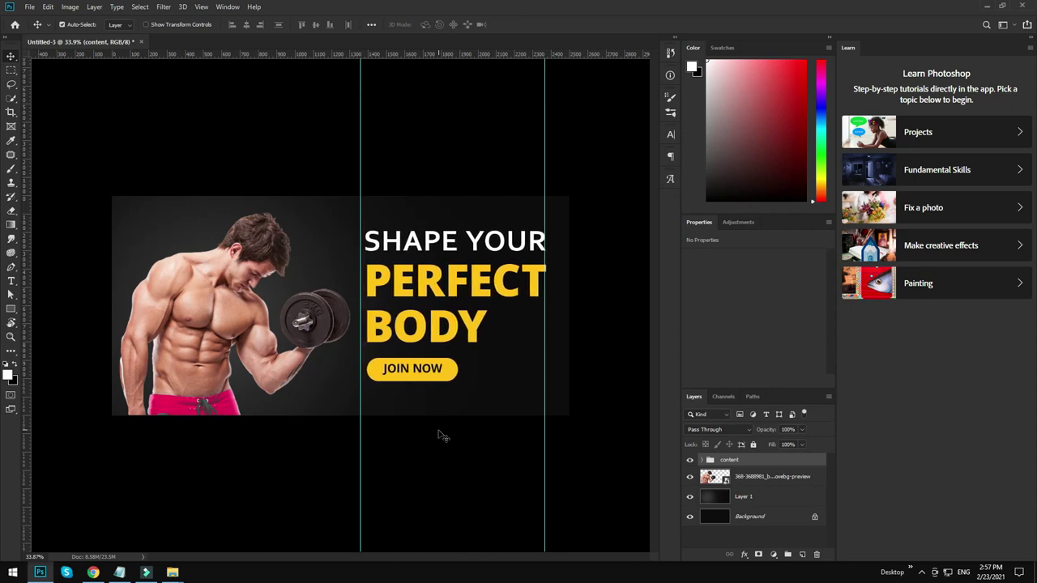
pyautogui.hotkey('ctrl', ';')
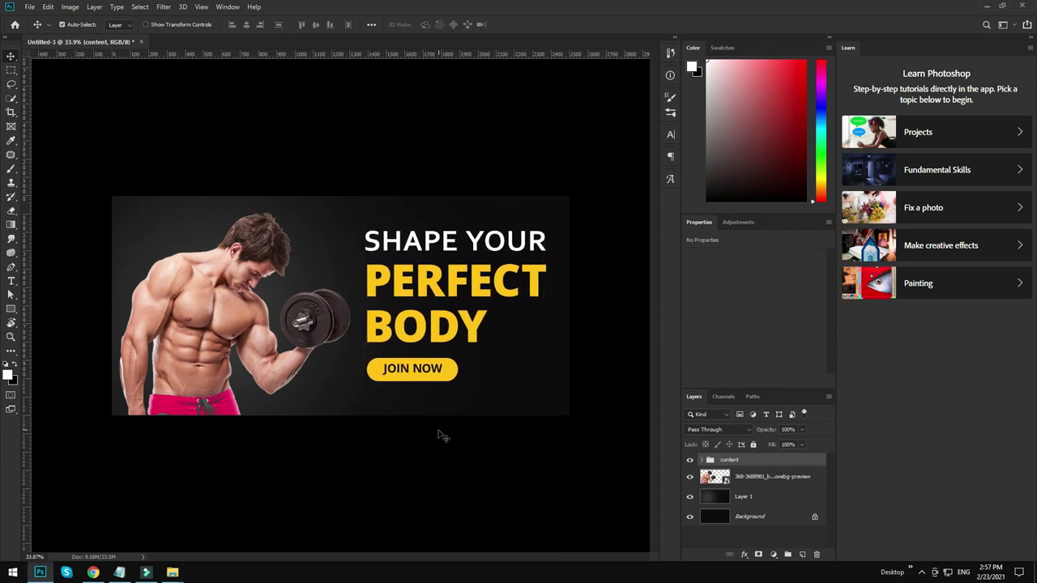